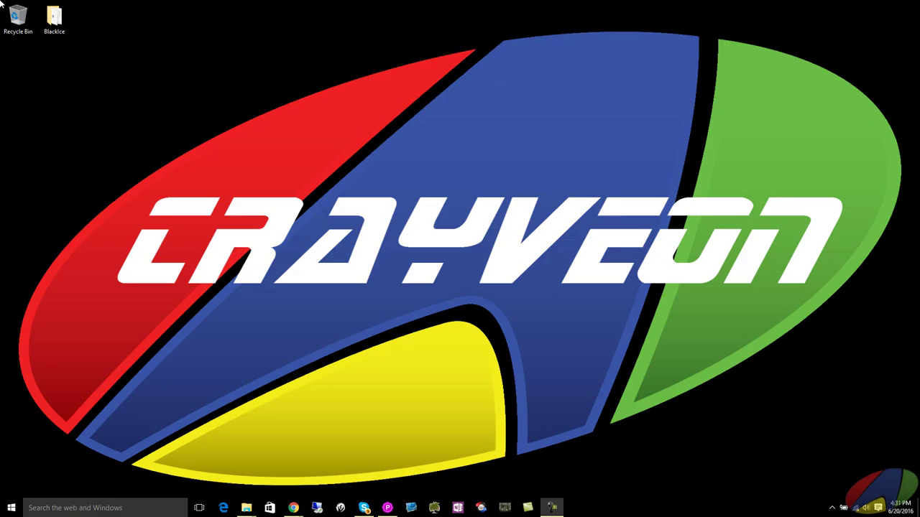
Step: Switch to the 'Google - Google Chrome' window from its taskbar preview
{"action": "mouse_move", "coordinate": [294, 508]}
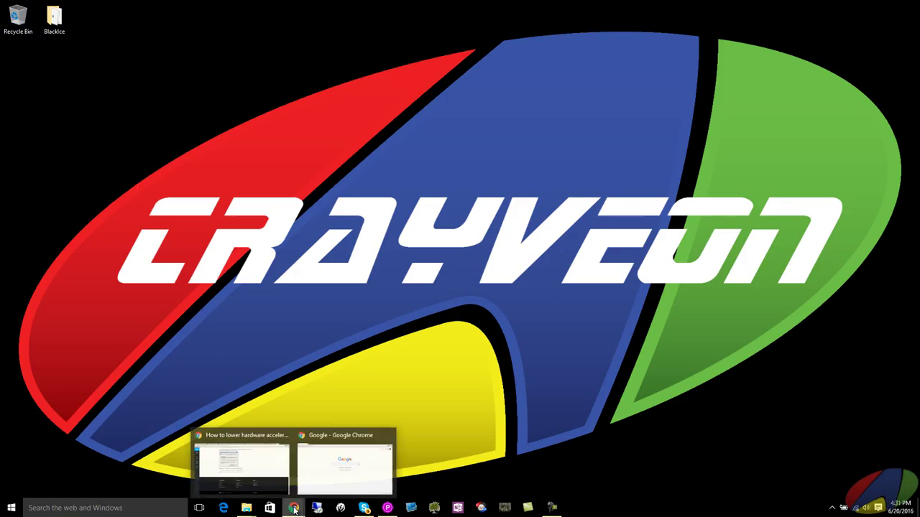
{"action": "left_click", "coordinate": [338, 479]}
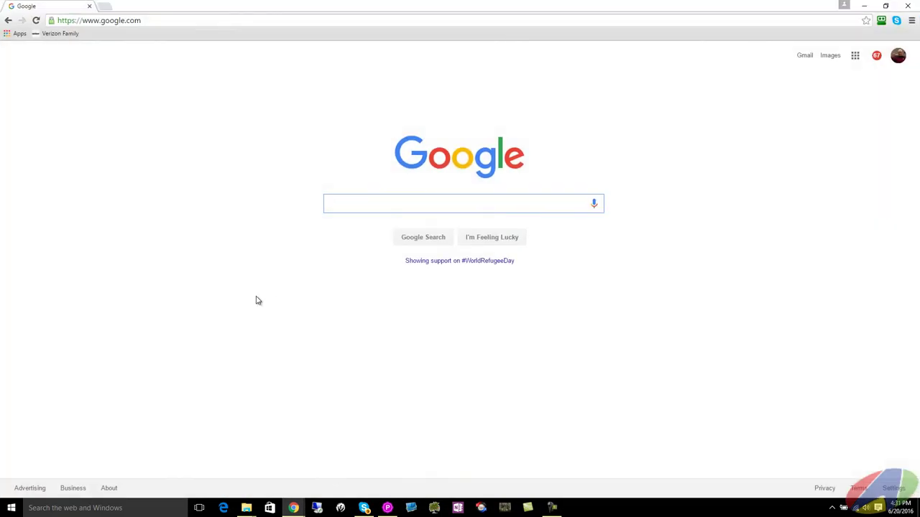
Step: Search Google for 'camtasia studio prevent hardware acceleration use'
{"action": "type", "text": "ca"}
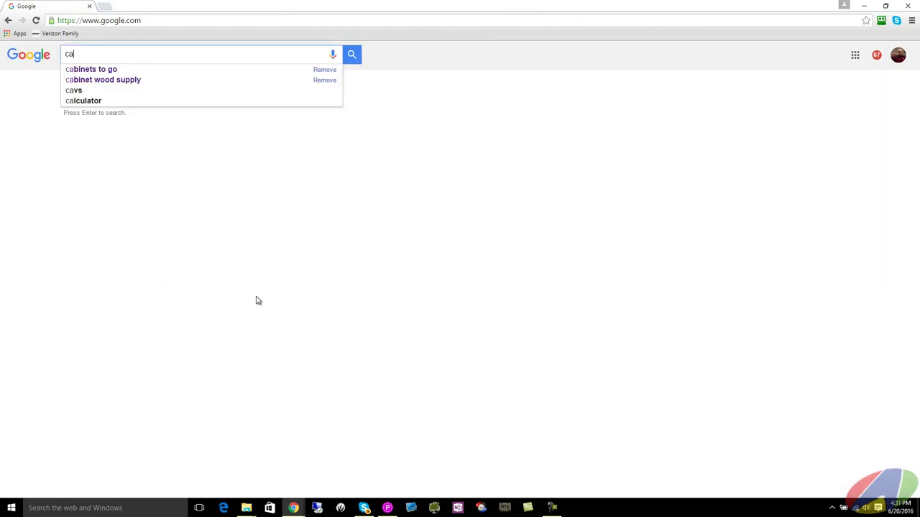
{"action": "type", "text": "mt"}
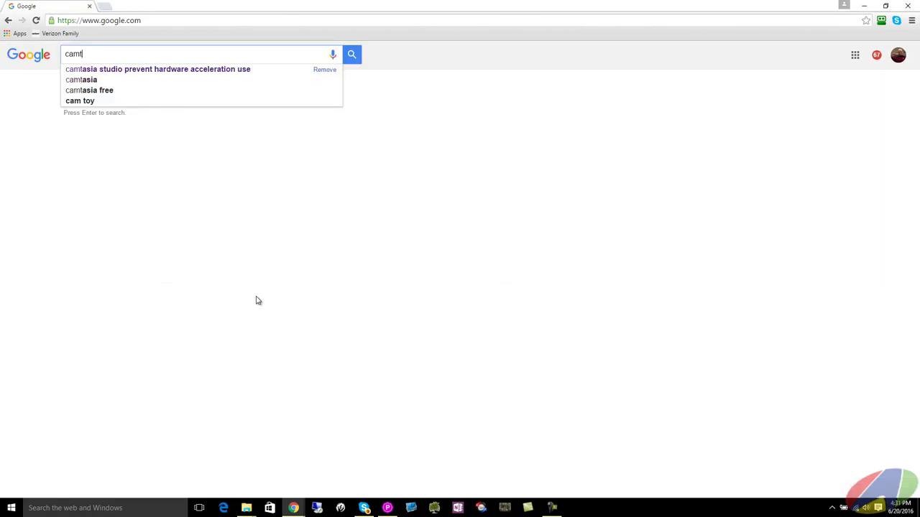
{"action": "type", "text": "asia"}
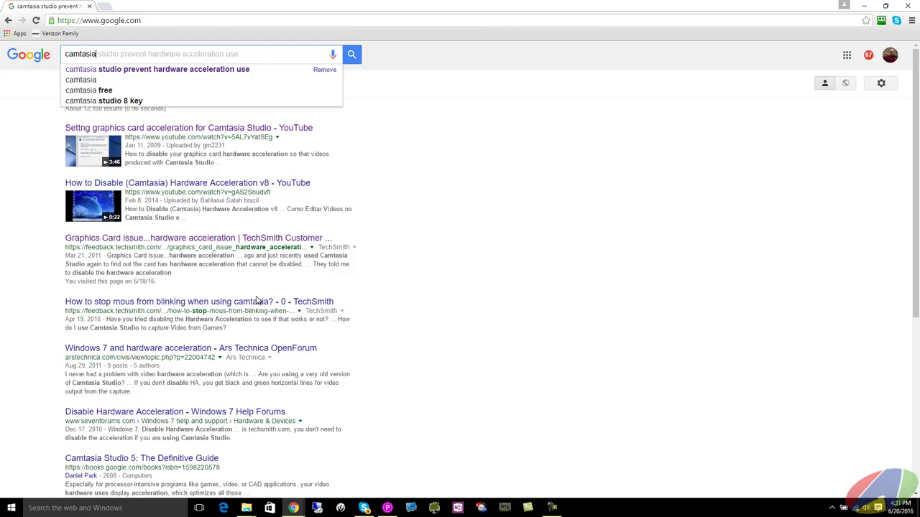
{"action": "key", "text": "Down"}
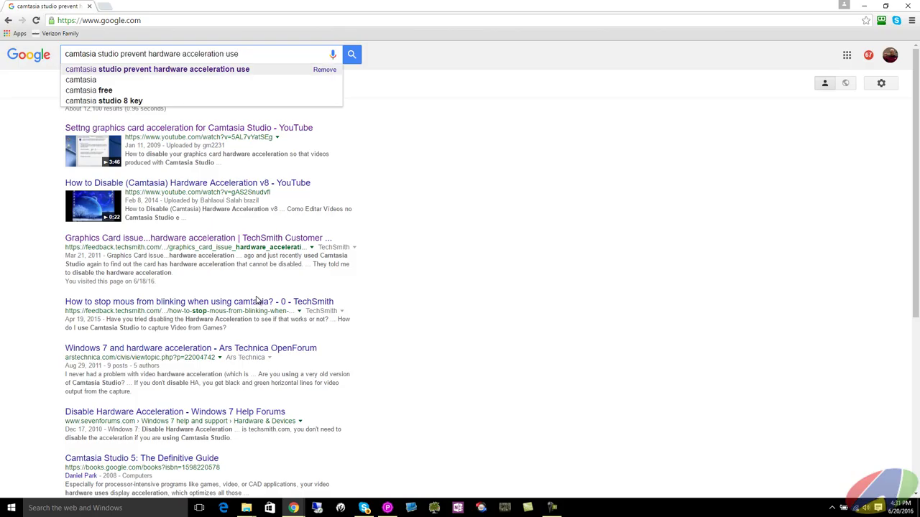
{"action": "key", "text": "Return"}
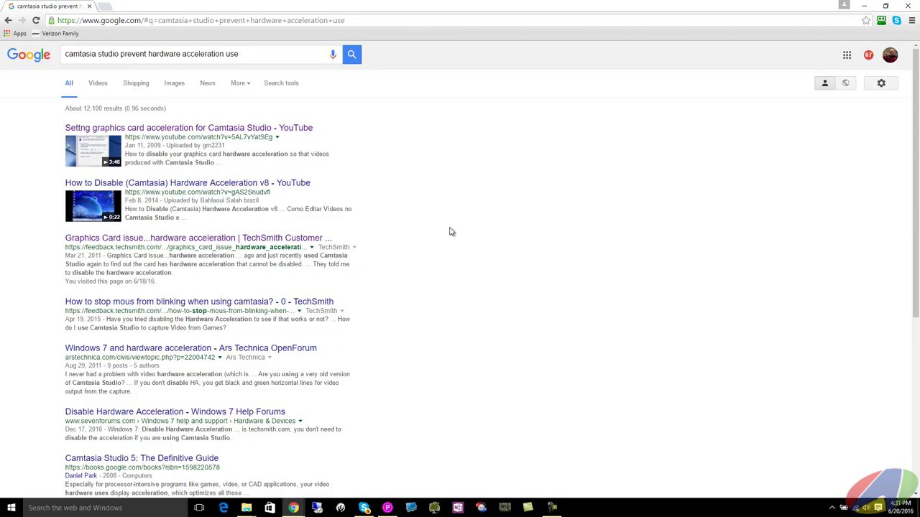
Step: Minimize Chrome to reveal the desktop
{"action": "left_click", "coordinate": [864, 12]}
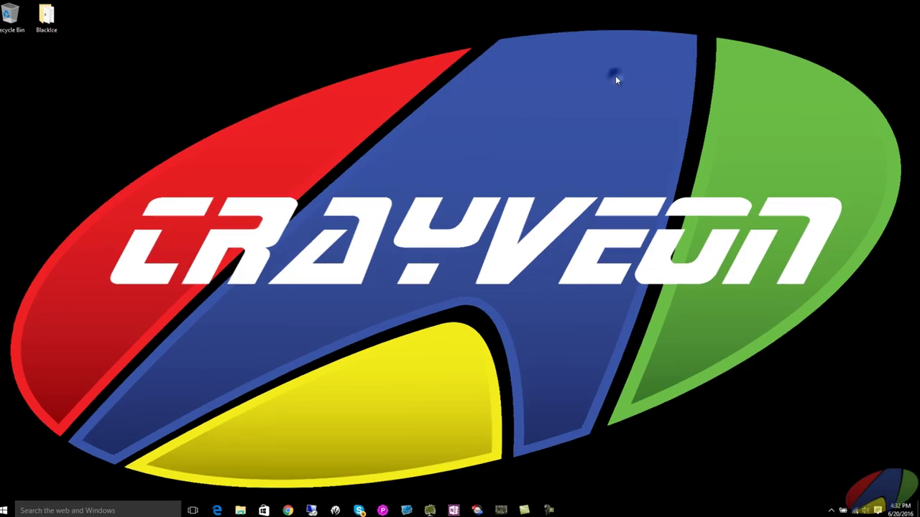
Step: Go from Display settings through Advanced display settings to the GTX 980M Display adapter properties
{"action": "right_click", "coordinate": [618, 79]}
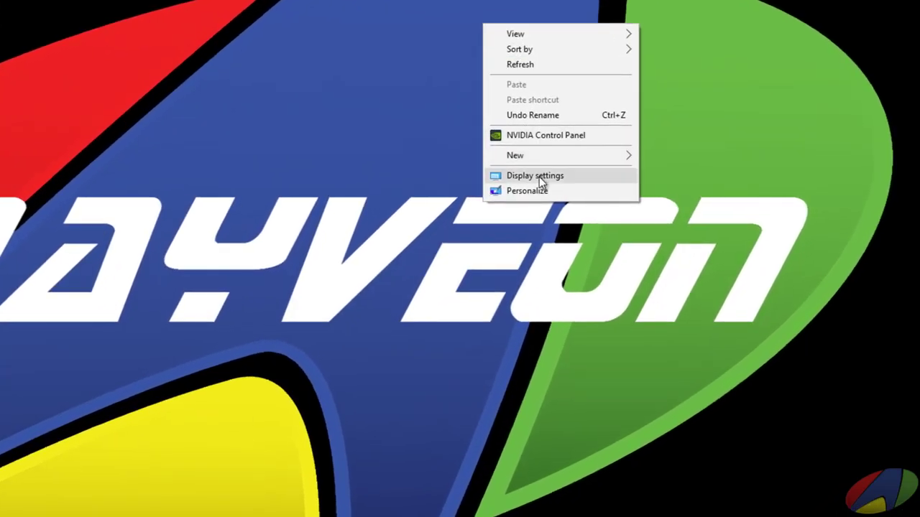
{"action": "left_click", "coordinate": [539, 177]}
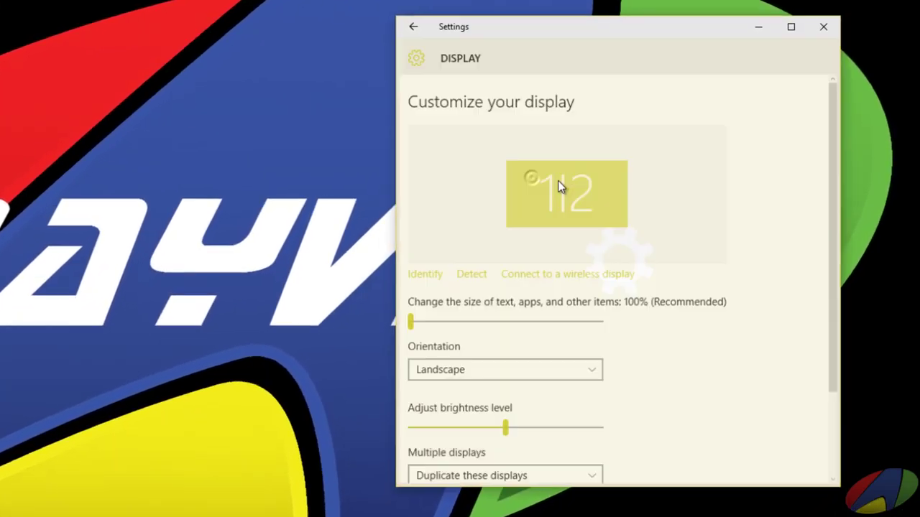
{"action": "scroll", "coordinate": [668, 380], "scroll_direction": "down", "scroll_amount": 1}
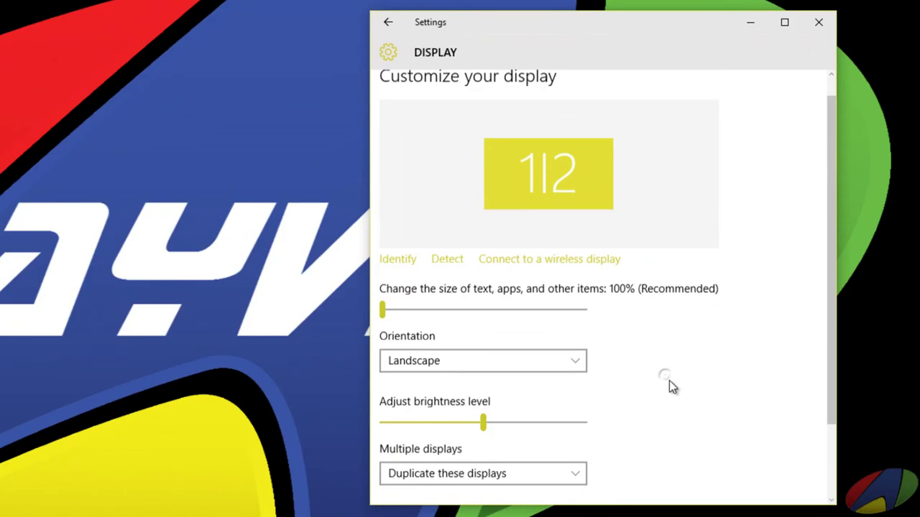
{"action": "scroll", "coordinate": [669, 382], "scroll_direction": "down", "scroll_amount": 3}
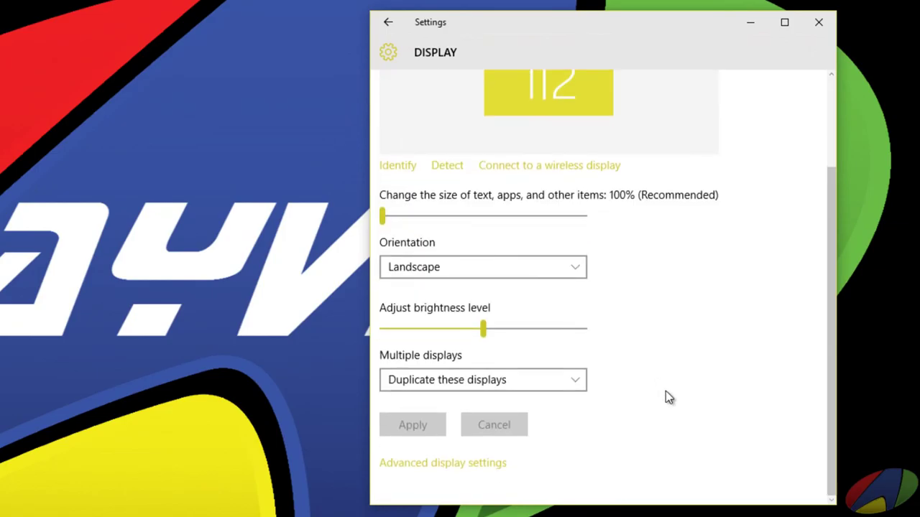
{"action": "left_click", "coordinate": [488, 464]}
{"action": "scroll", "coordinate": [592, 364], "scroll_direction": "down", "scroll_amount": 3}
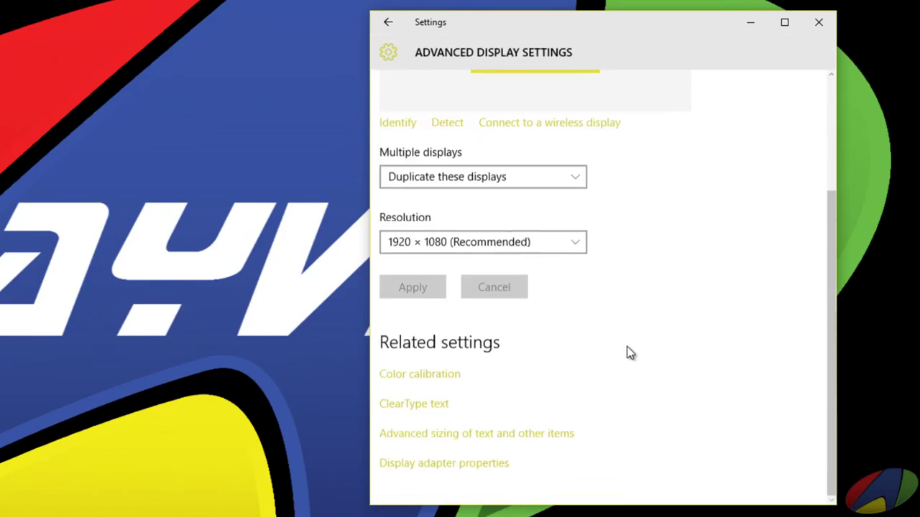
{"action": "left_click", "coordinate": [424, 464]}
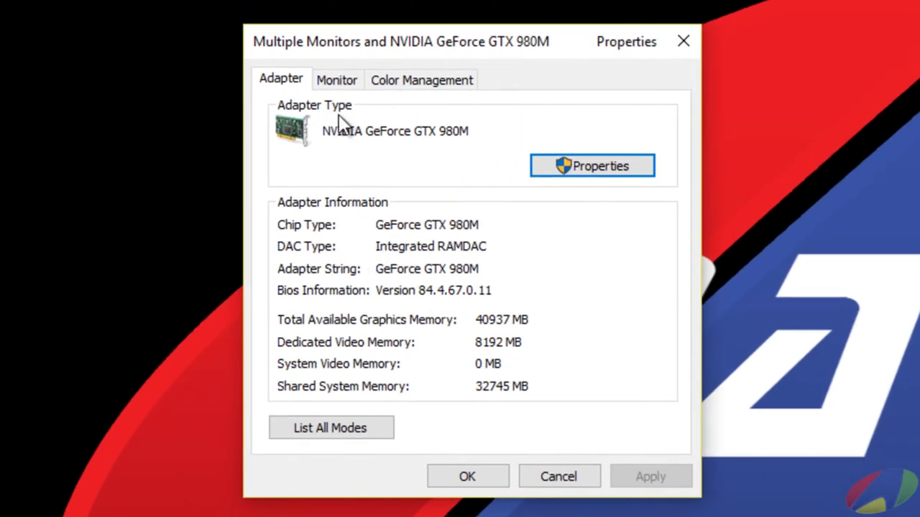
Step: Check the GTX 980M driver details on the Driver tab, then cancel out of both dialogs
{"action": "left_click", "coordinate": [608, 166]}
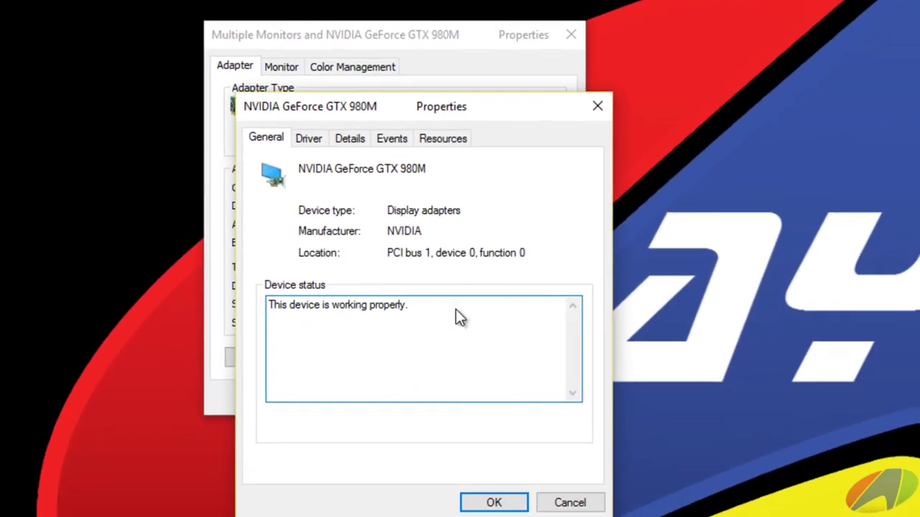
{"action": "left_click", "coordinate": [303, 137]}
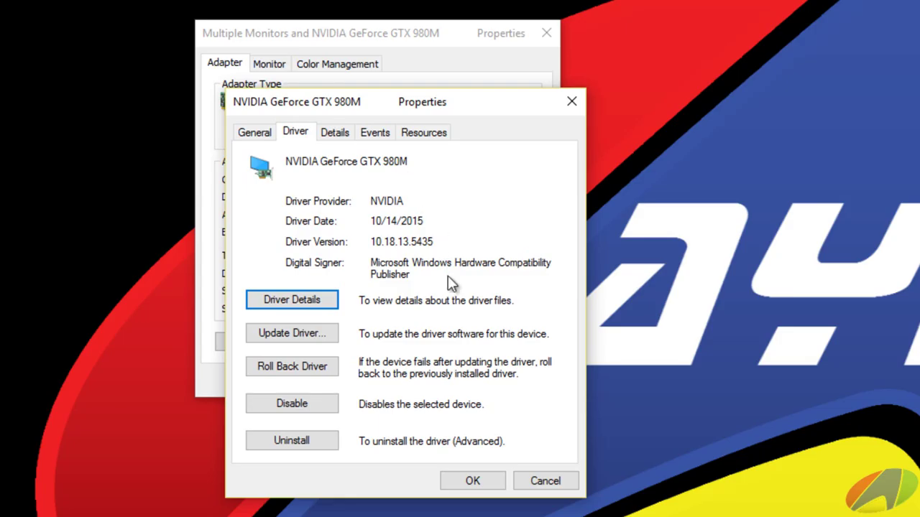
{"action": "left_click", "coordinate": [539, 481]}
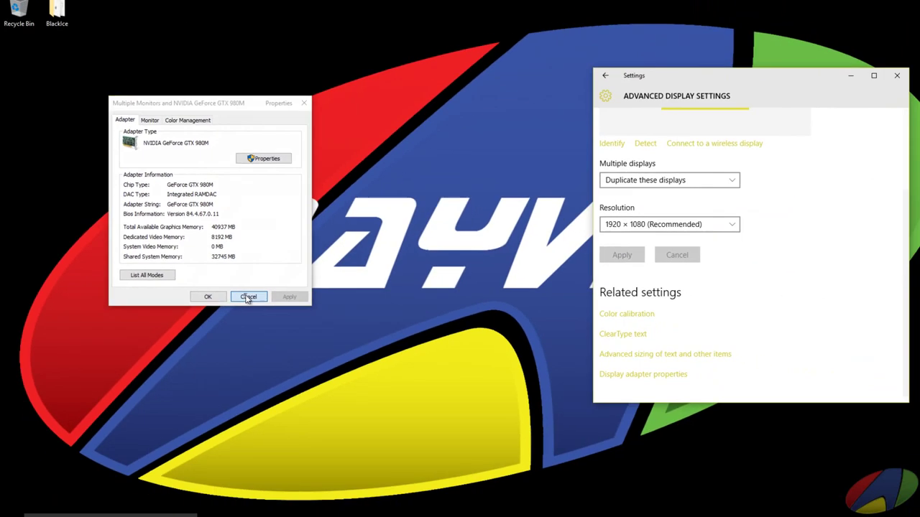
{"action": "left_click", "coordinate": [388, 357]}
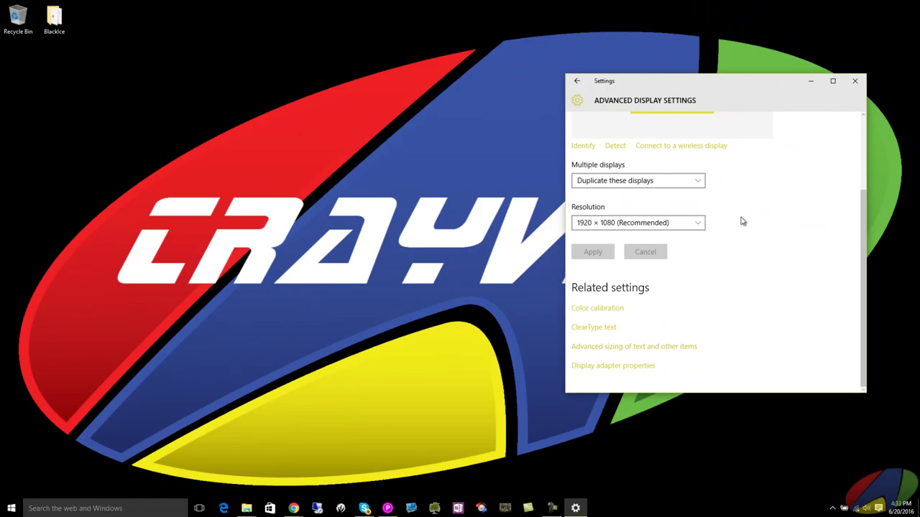
Step: Close Settings and bring up the NVIDIA tray icon's menu from the hidden notification icons
{"action": "left_click", "coordinate": [854, 83]}
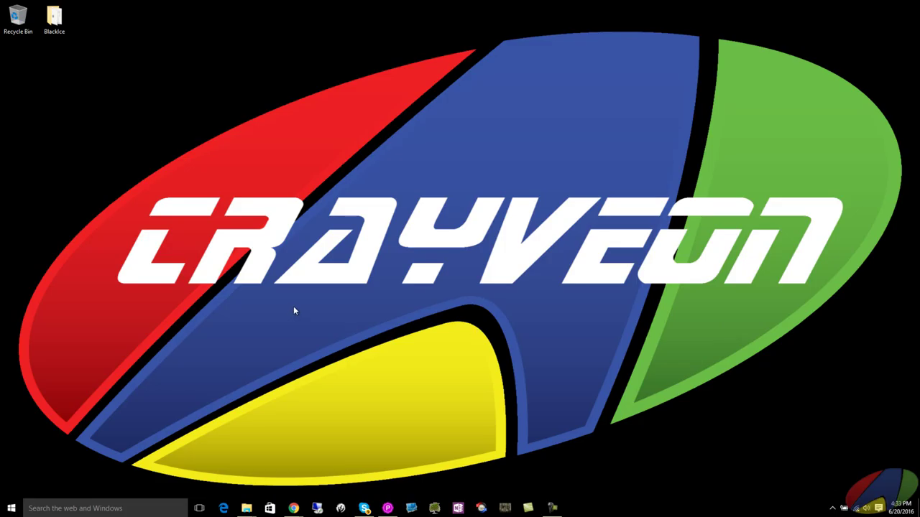
{"action": "left_click", "coordinate": [833, 509]}
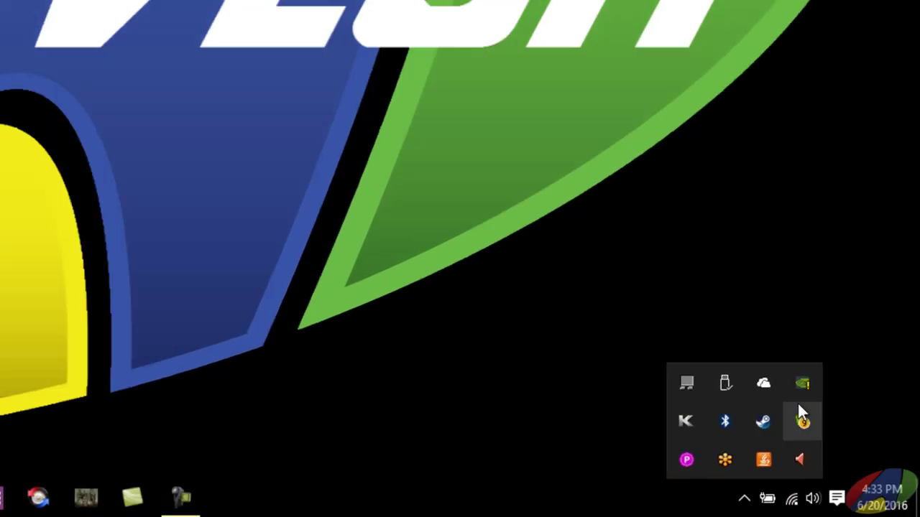
{"action": "right_click", "coordinate": [803, 384]}
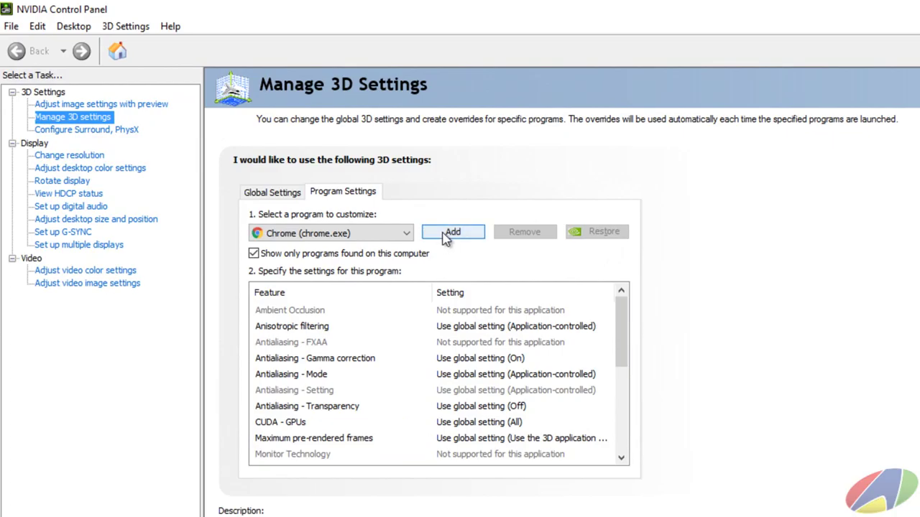
Step: Pick Camtasia Studio from the Select a program list and add it to Program Settings
{"action": "left_click", "coordinate": [407, 233]}
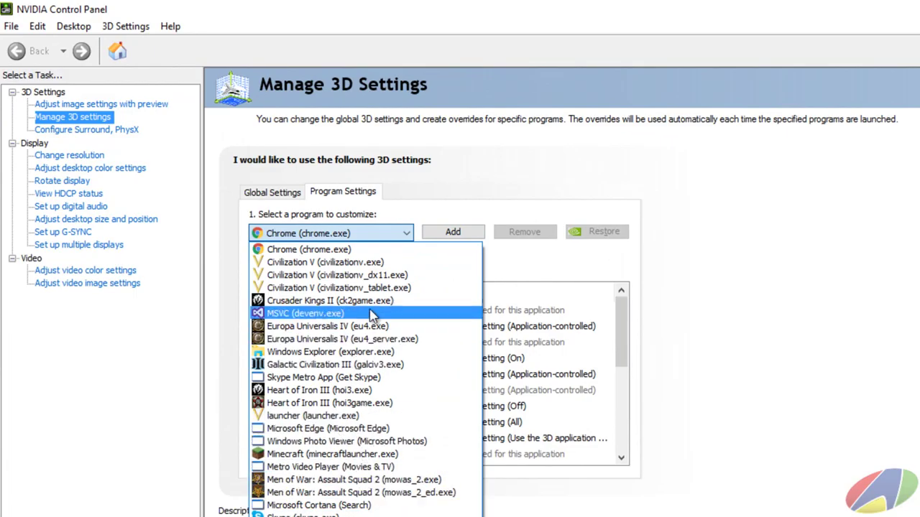
{"action": "left_click", "coordinate": [449, 234]}
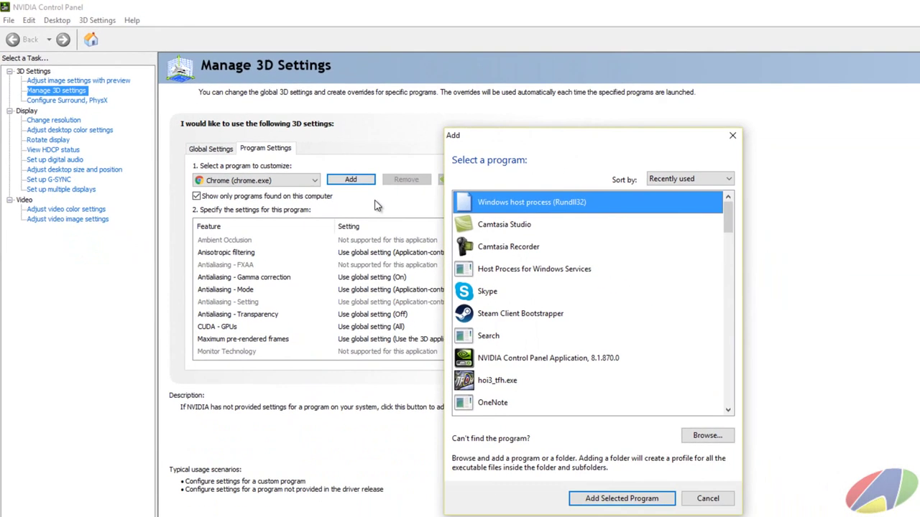
{"action": "left_click", "coordinate": [485, 219]}
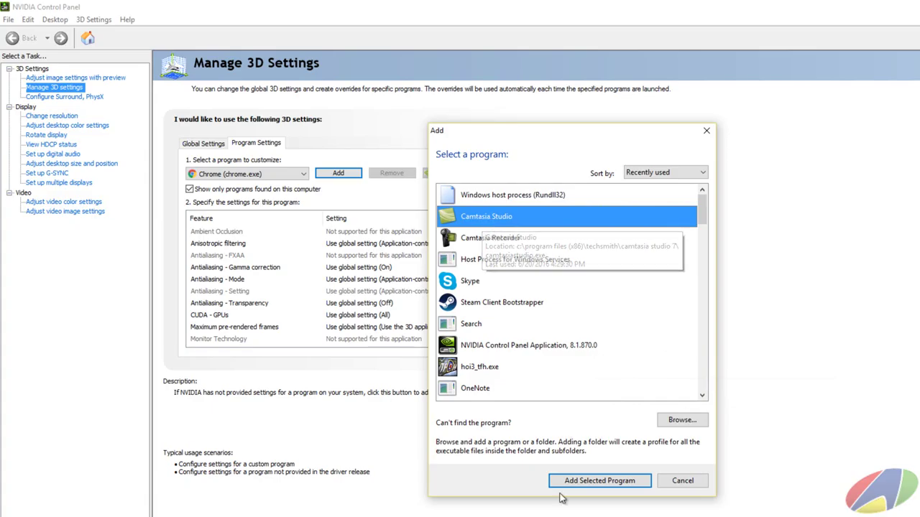
{"action": "left_click", "coordinate": [583, 485]}
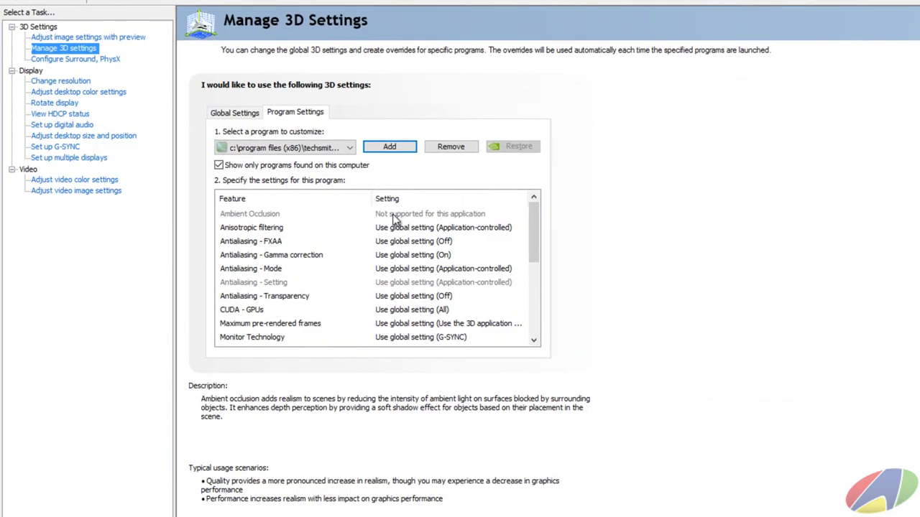
Step: Turn Anisotropic filtering, Antialiasing - FXAA and Antialiasing - Gamma correction Off
{"action": "left_click", "coordinate": [401, 228]}
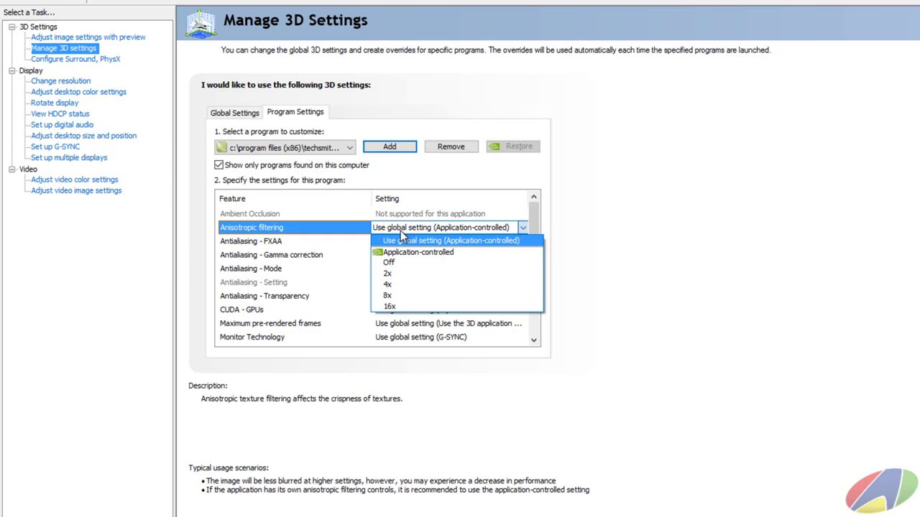
{"action": "left_click", "coordinate": [388, 262]}
{"action": "left_click", "coordinate": [393, 242]}
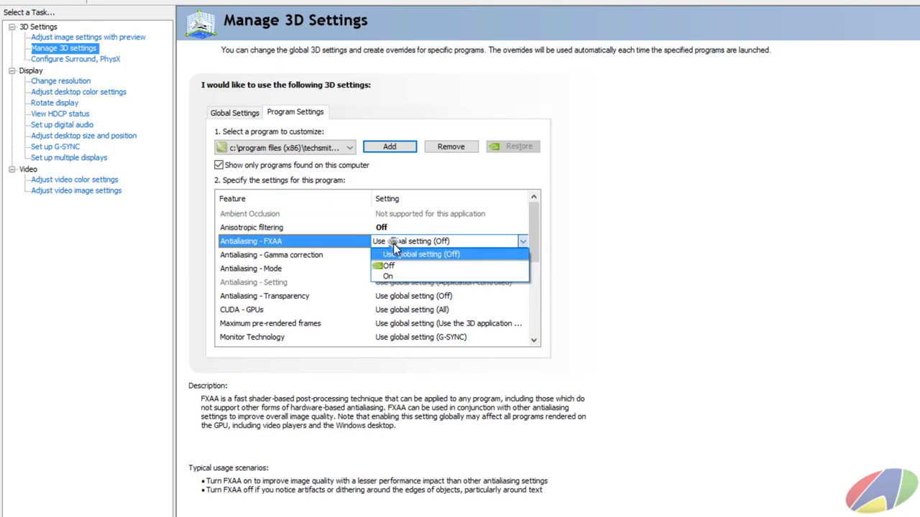
{"action": "left_click", "coordinate": [388, 265]}
{"action": "left_click", "coordinate": [392, 255]}
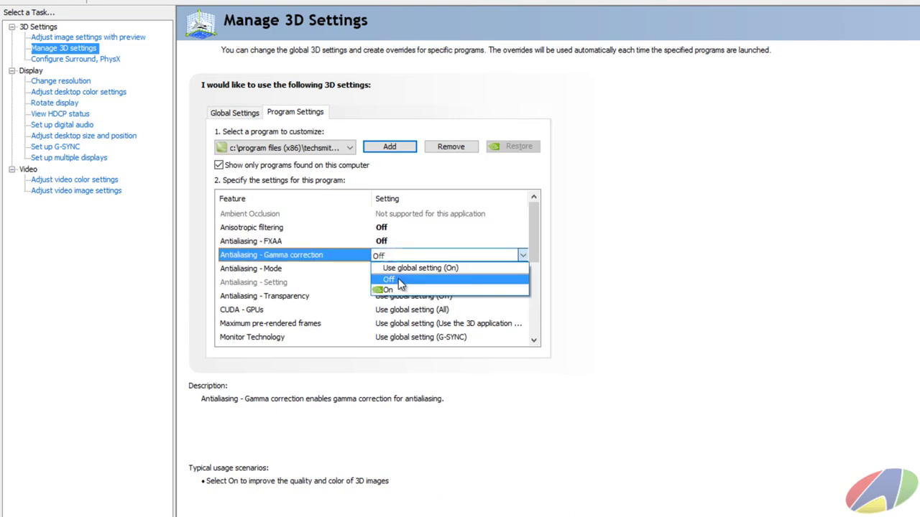
{"action": "left_click", "coordinate": [389, 279]}
Step: Set Antialiasing - Mode and Transparency Off, keeping Antialiasing - Setting at its global value
{"action": "left_click", "coordinate": [393, 268]}
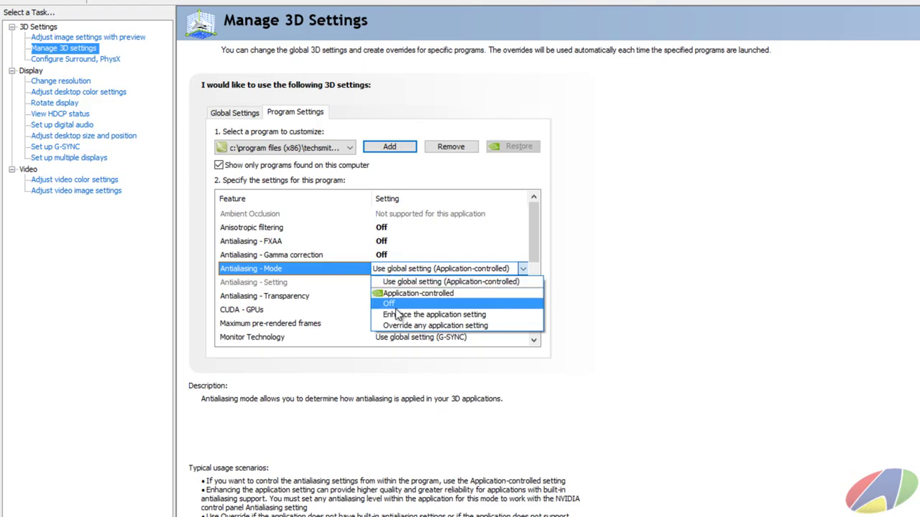
{"action": "left_click", "coordinate": [389, 303]}
{"action": "left_click", "coordinate": [388, 282]}
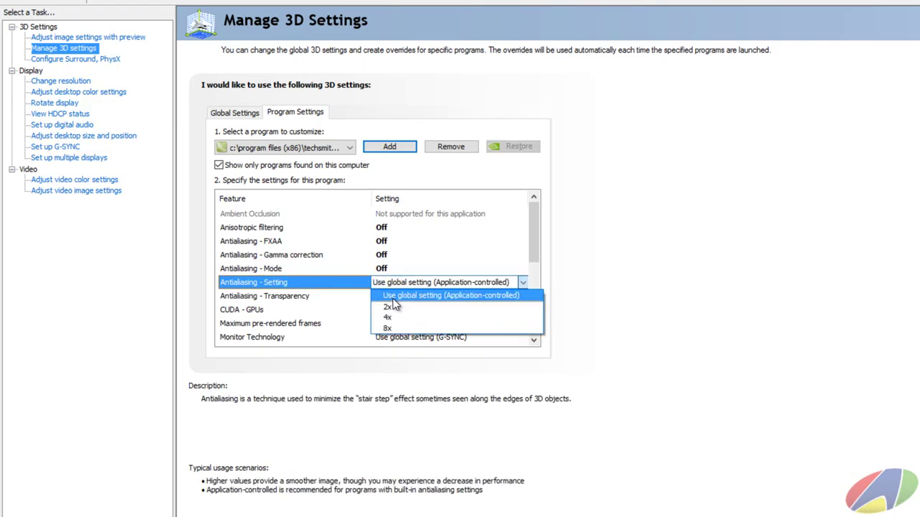
{"action": "left_click", "coordinate": [393, 296]}
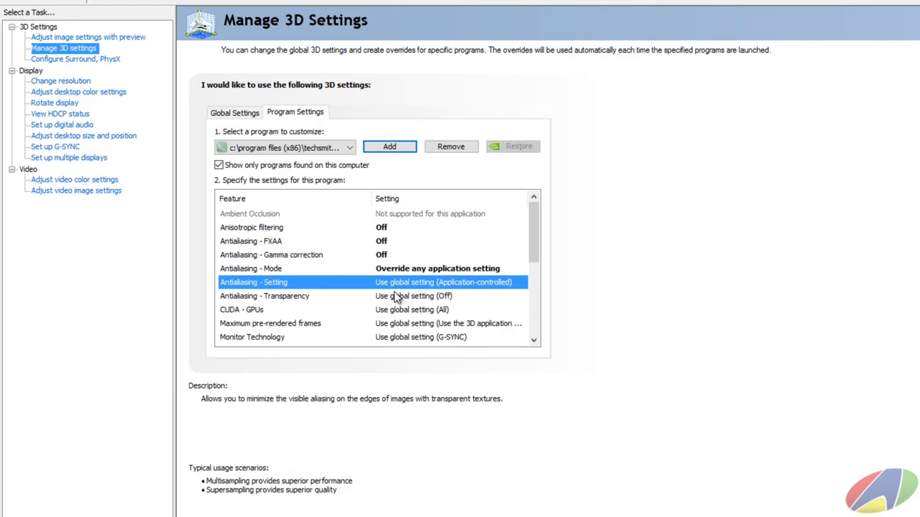
{"action": "left_click", "coordinate": [400, 298]}
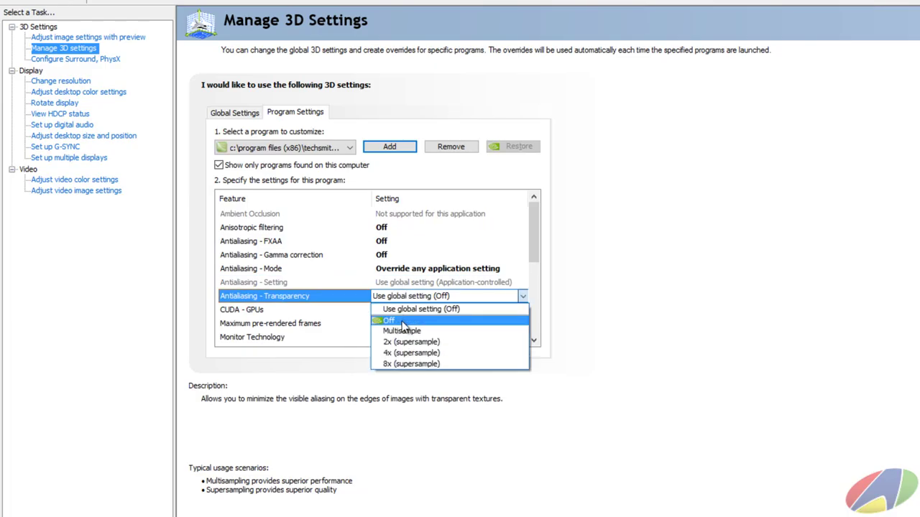
{"action": "left_click", "coordinate": [402, 323]}
Step: Set CUDA - GPUs to a specific selection and limit Maximum pre-rendered frames to 1
{"action": "left_click", "coordinate": [401, 310]}
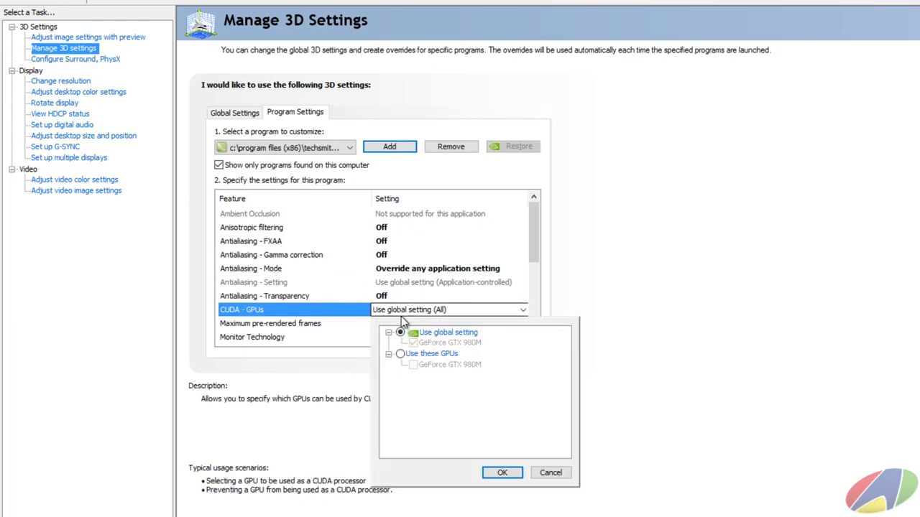
{"action": "left_click", "coordinate": [400, 354]}
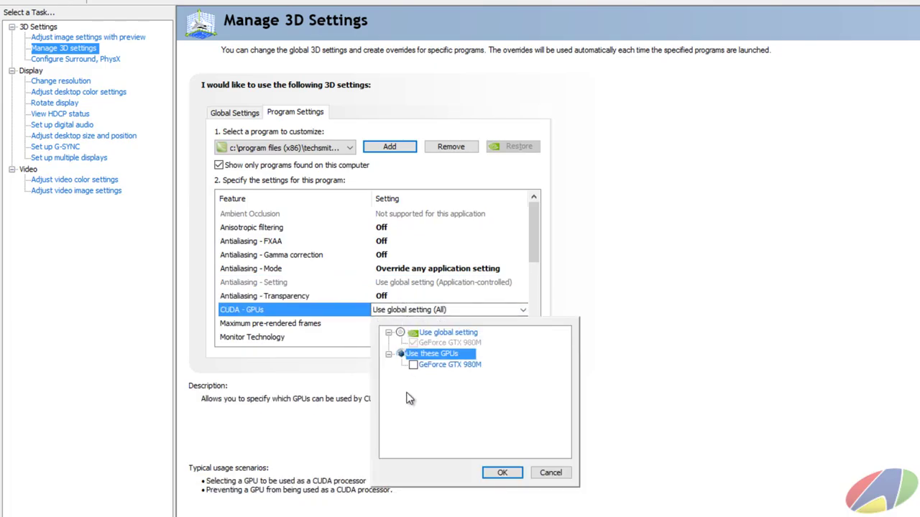
{"action": "left_click", "coordinate": [502, 475]}
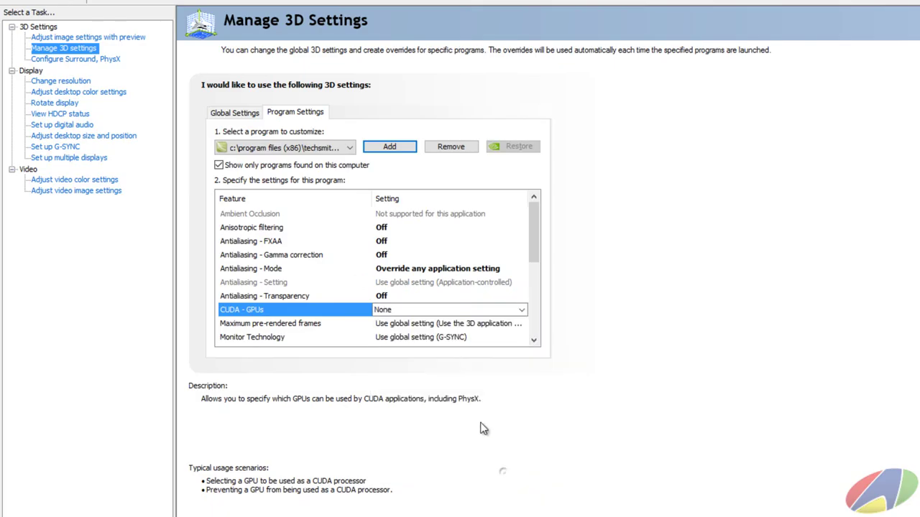
{"action": "left_click", "coordinate": [417, 324]}
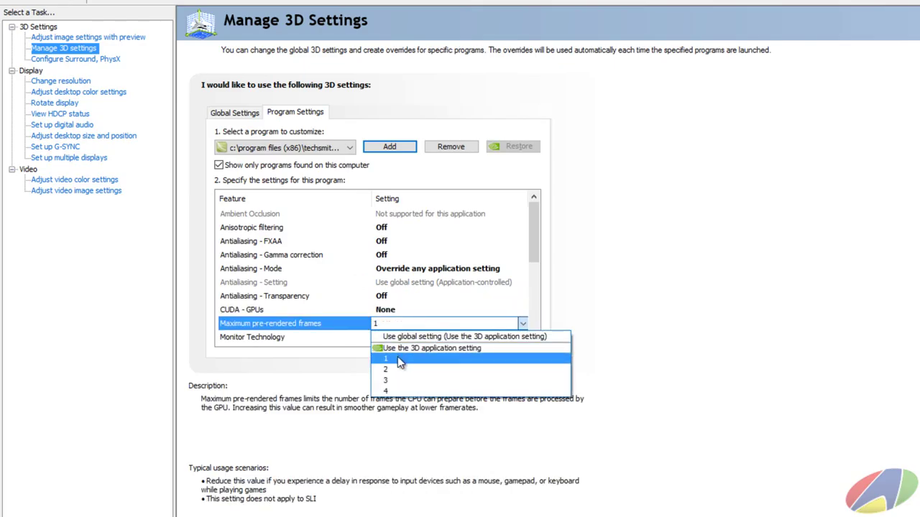
{"action": "left_click", "coordinate": [398, 357]}
Step: Set Monitor Technology to Fixed Refresh and turn Multi-Frame Sampled AA (MFAA) Off
{"action": "scroll", "coordinate": [417, 262], "scroll_direction": "down", "scroll_amount": 2}
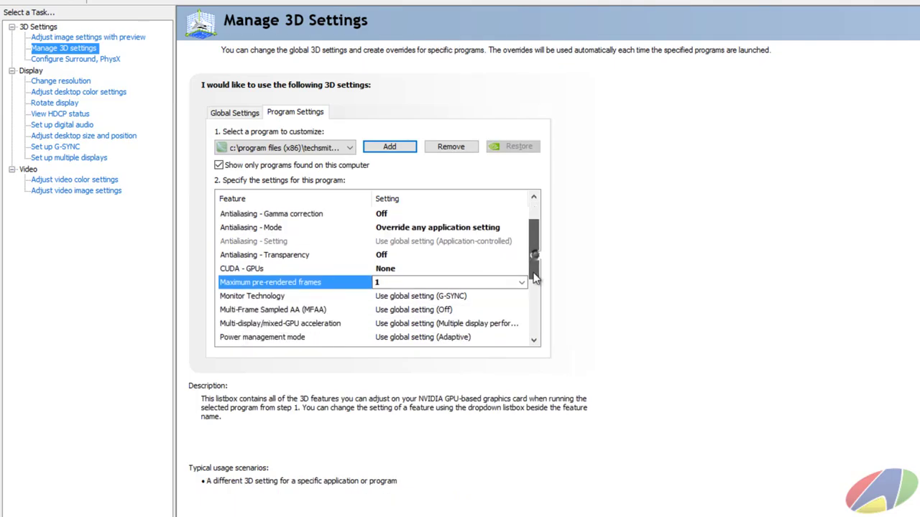
{"action": "left_click", "coordinate": [415, 259]}
{"action": "left_click", "coordinate": [415, 257]}
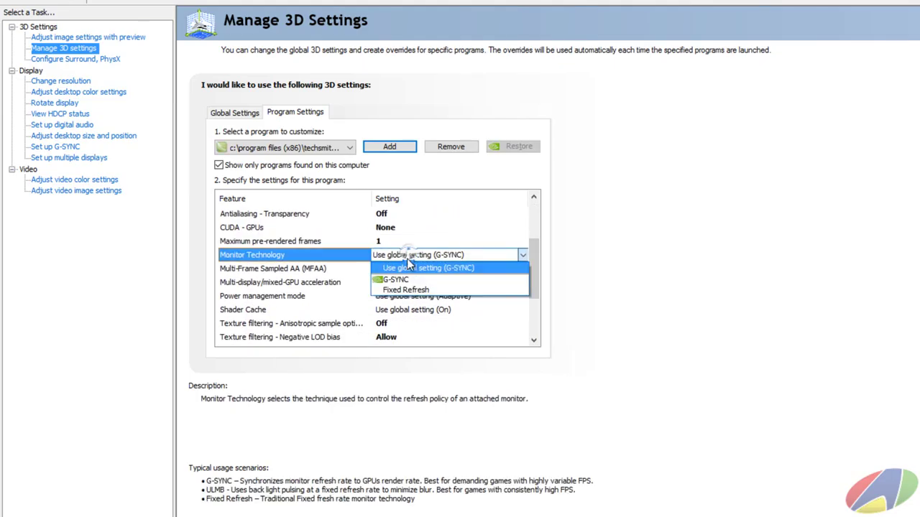
{"action": "left_click", "coordinate": [404, 291]}
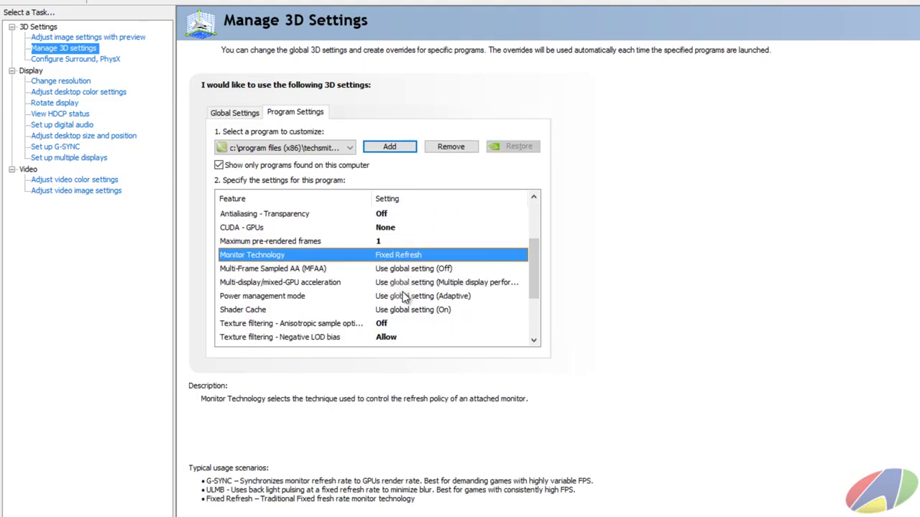
{"action": "scroll", "coordinate": [287, 266], "scroll_direction": "up", "scroll_amount": 2}
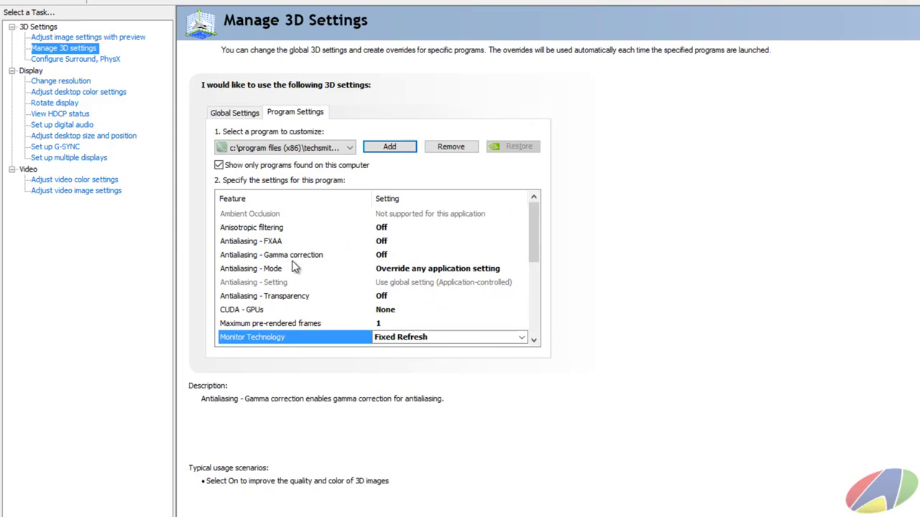
{"action": "left_click", "coordinate": [535, 329]}
{"action": "scroll", "coordinate": [535, 284], "scroll_direction": "up", "scroll_amount": 1}
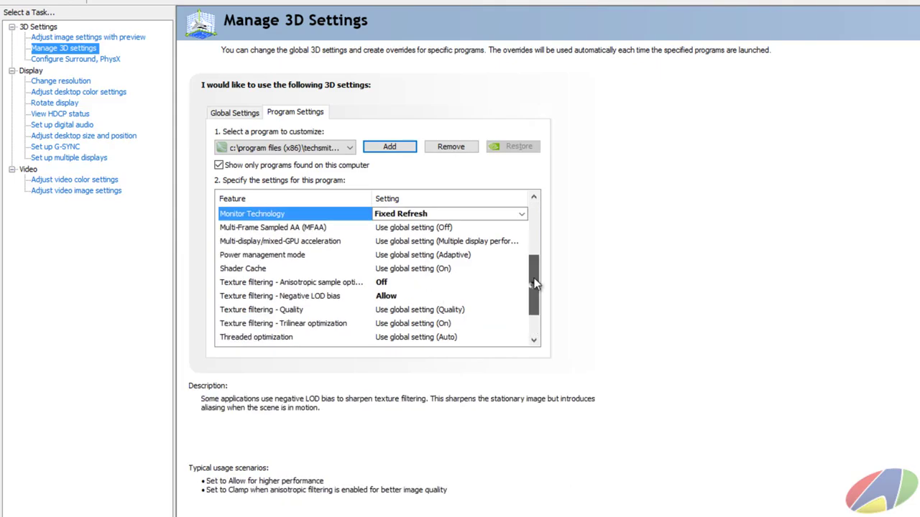
{"action": "left_click", "coordinate": [399, 227]}
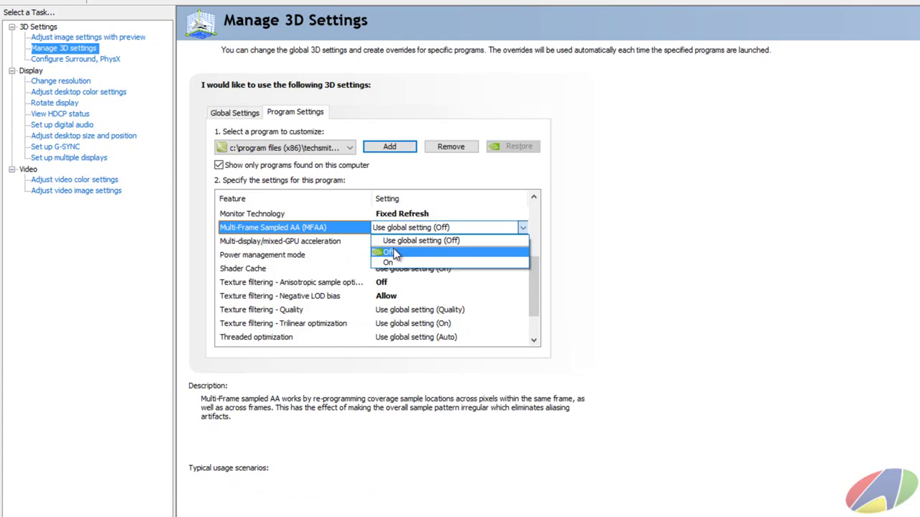
{"action": "left_click", "coordinate": [394, 253]}
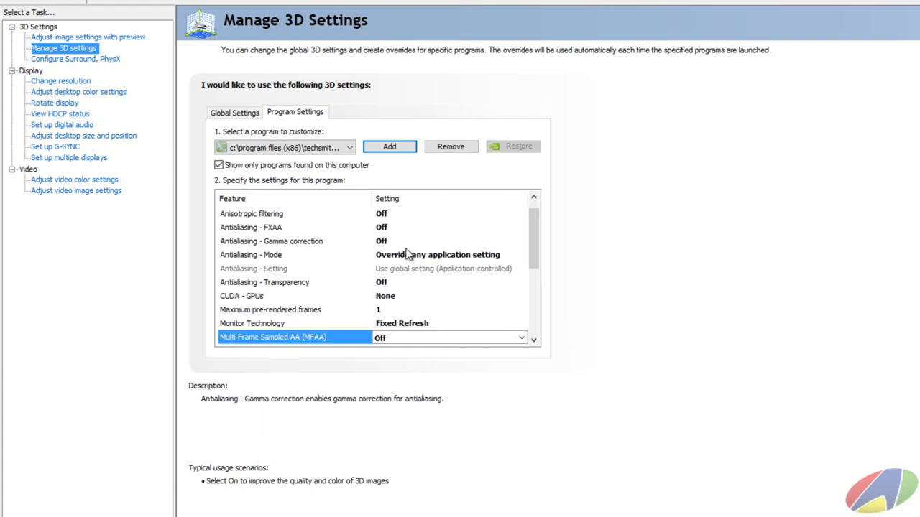
Step: Set Multi-display/mixed-GPU acceleration to Compatibility performance mode
{"action": "left_click", "coordinate": [533, 327]}
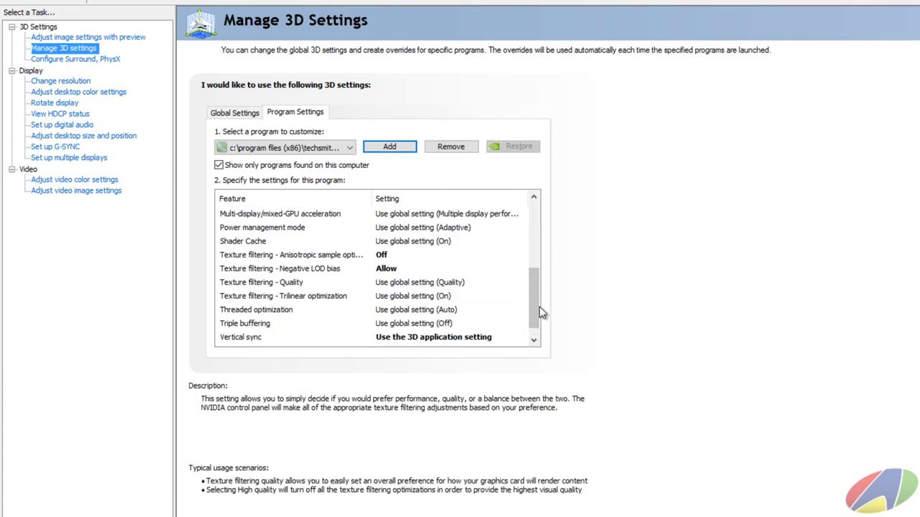
{"action": "scroll", "coordinate": [539, 302], "scroll_direction": "up", "scroll_amount": 1}
{"action": "left_click", "coordinate": [411, 257]}
{"action": "left_click", "coordinate": [412, 256]}
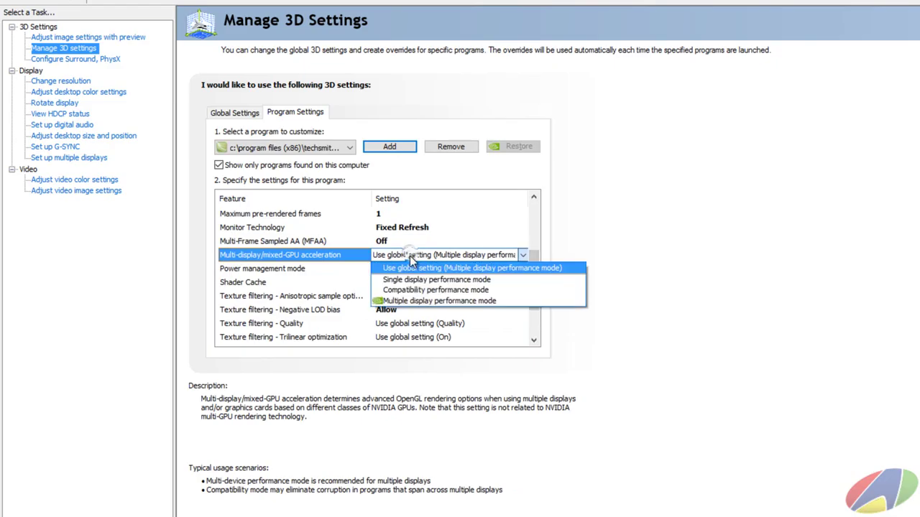
{"action": "left_click", "coordinate": [422, 291]}
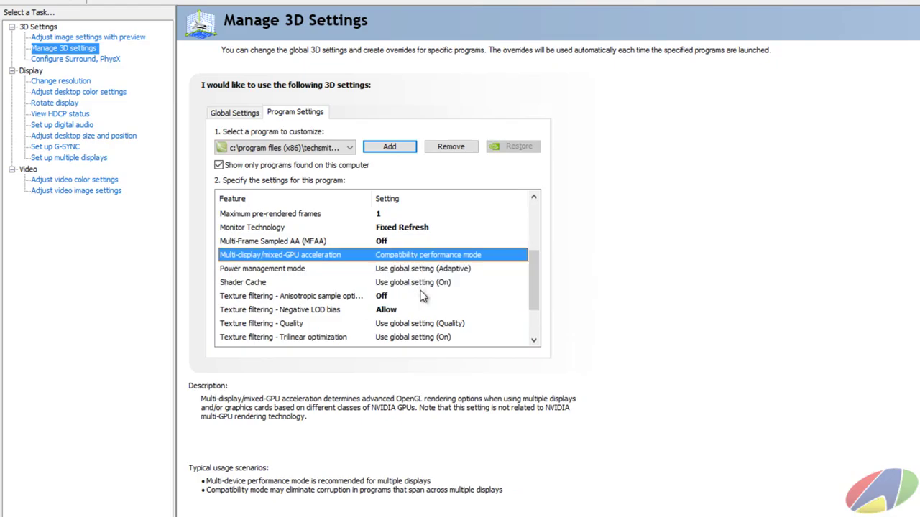
Step: Set Power management mode to Adaptive and Shader Cache to Off
{"action": "scroll", "coordinate": [422, 297], "scroll_direction": "up", "scroll_amount": 2}
{"action": "left_click", "coordinate": [531, 339]}
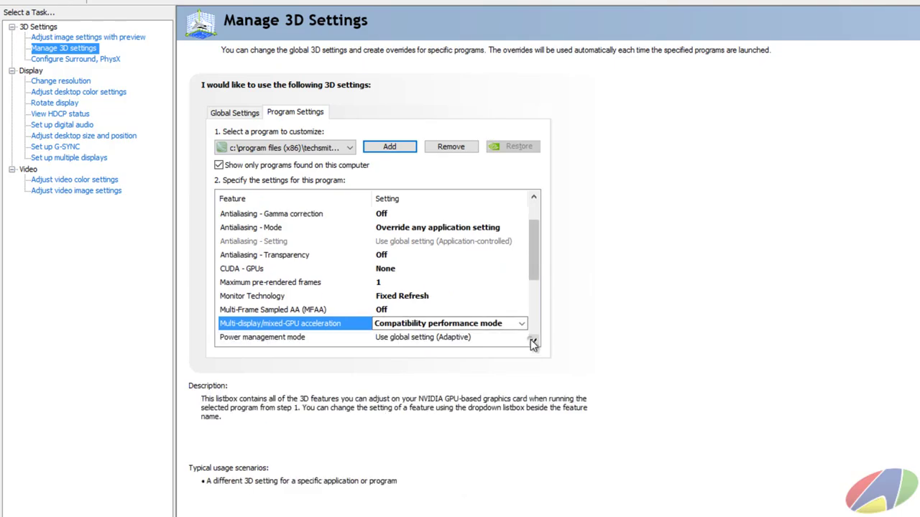
{"action": "left_click", "coordinate": [410, 338]}
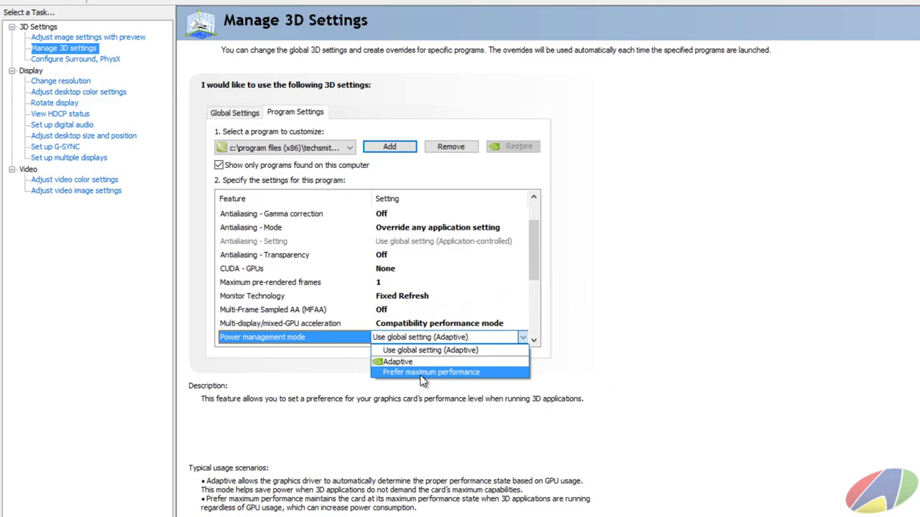
{"action": "left_click", "coordinate": [423, 350]}
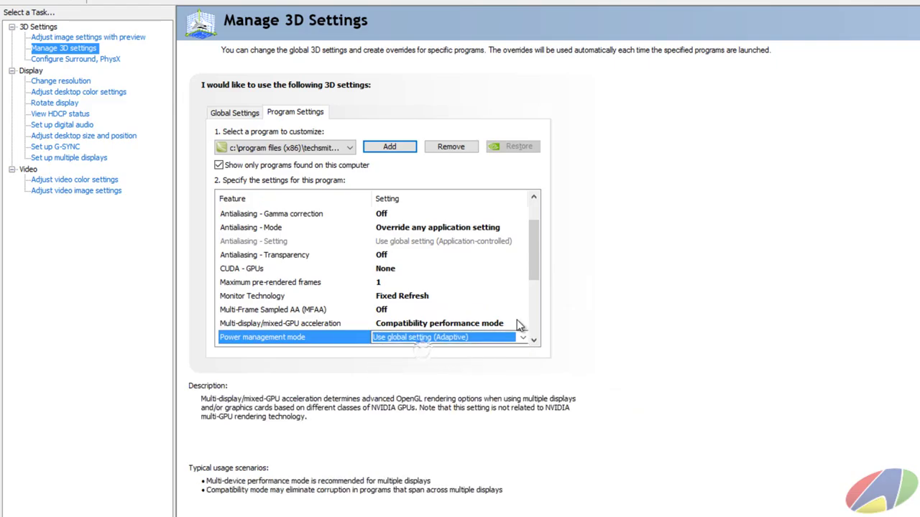
{"action": "left_click", "coordinate": [446, 337]}
{"action": "left_click", "coordinate": [415, 362]}
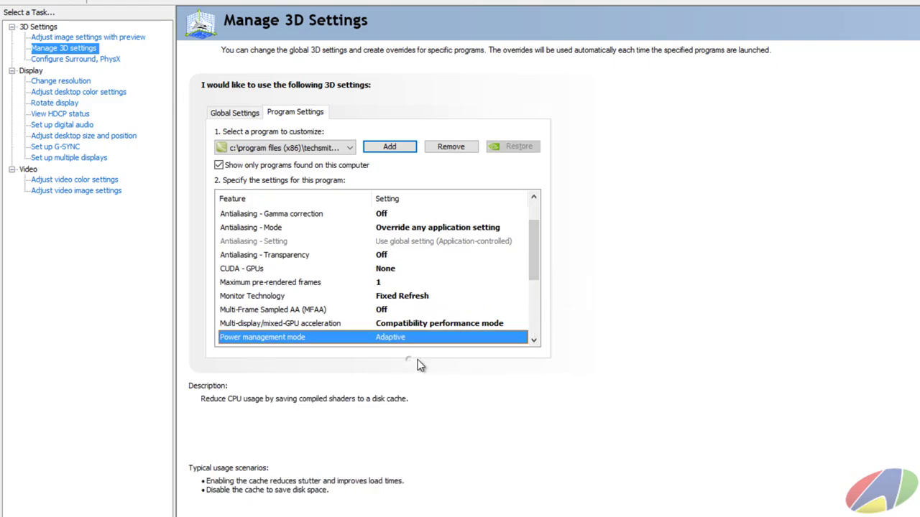
{"action": "left_click", "coordinate": [533, 340]}
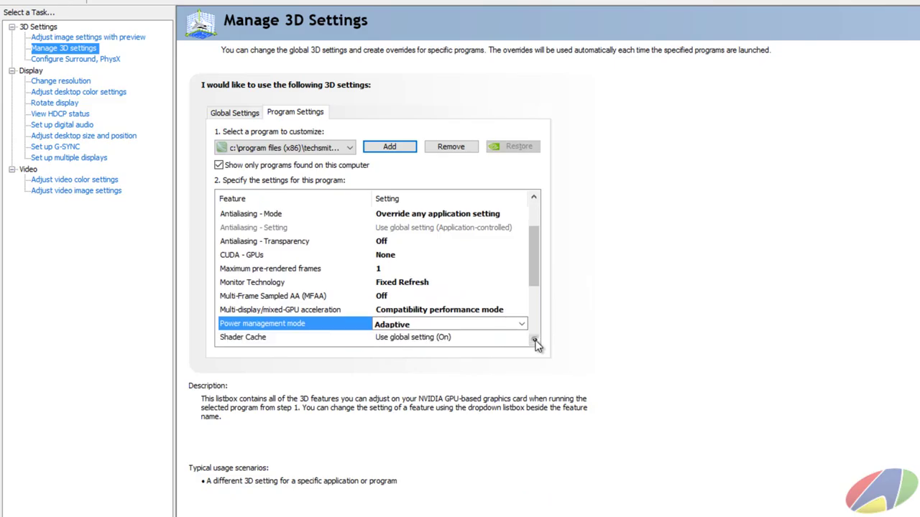
{"action": "left_click", "coordinate": [421, 338]}
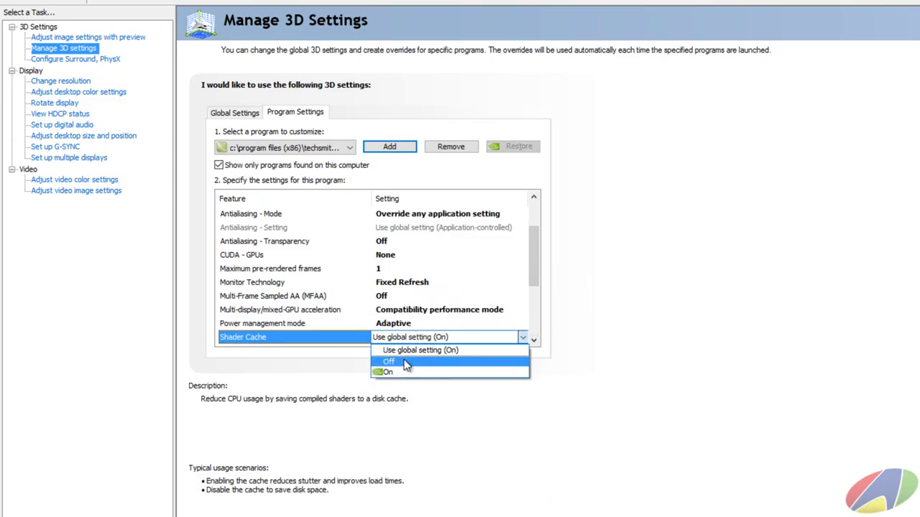
{"action": "left_click", "coordinate": [400, 361]}
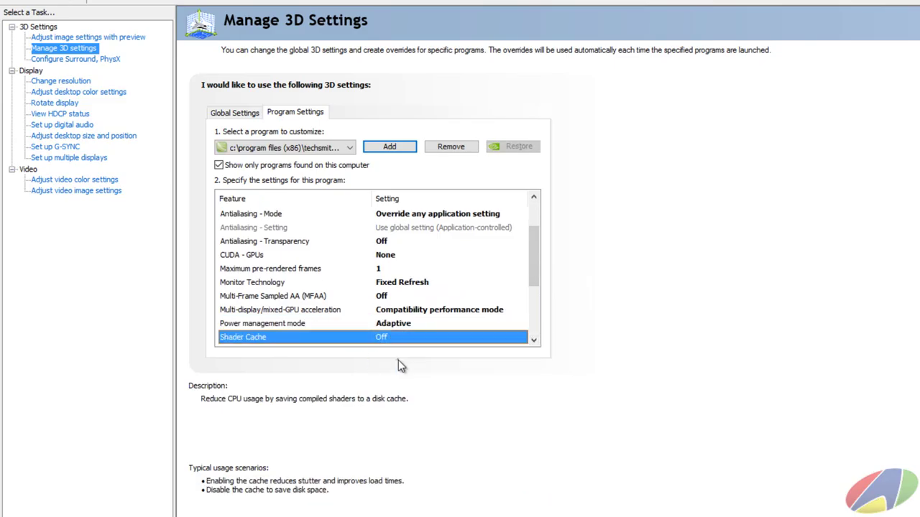
Step: Bring the Texture filtering Quality, Trilinear and Threaded rows into view and open the Quality choices
{"action": "left_click", "coordinate": [534, 340]}
{"action": "left_click", "coordinate": [533, 340]}
{"action": "left_click", "coordinate": [533, 340]}
{"action": "left_click", "coordinate": [534, 340]}
{"action": "left_click", "coordinate": [534, 340]}
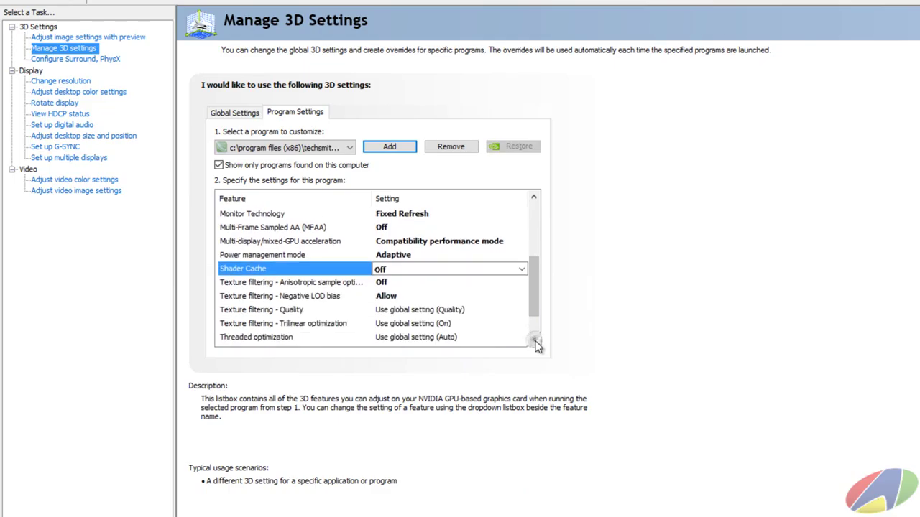
{"action": "left_click", "coordinate": [416, 310]}
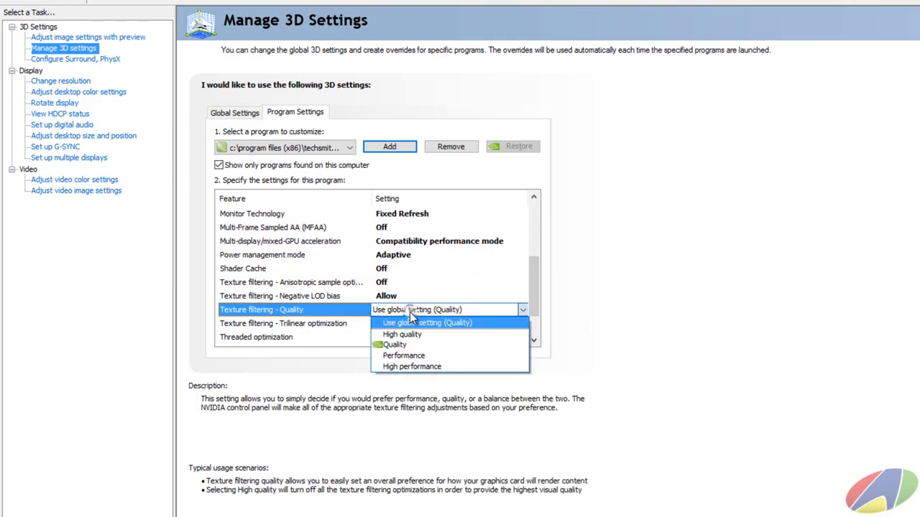
Step: Set Texture filtering - Quality to High performance and turn Trilinear optimization Off
{"action": "left_click", "coordinate": [408, 365]}
{"action": "left_click", "coordinate": [408, 366]}
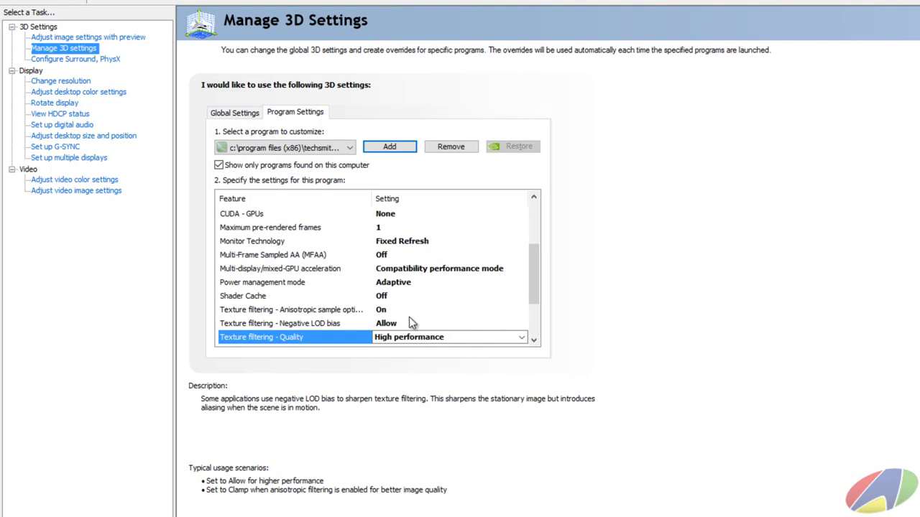
{"action": "left_click", "coordinate": [534, 340]}
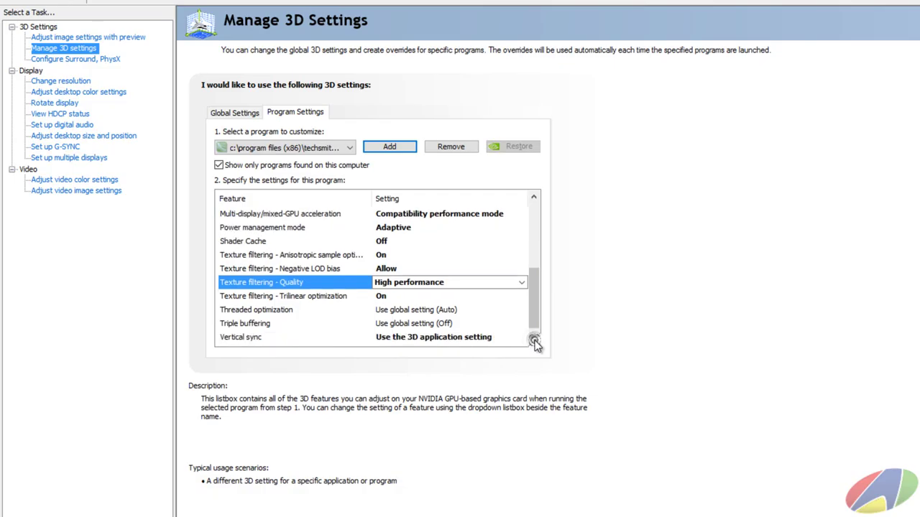
{"action": "left_click", "coordinate": [394, 297]}
{"action": "left_click", "coordinate": [400, 319]}
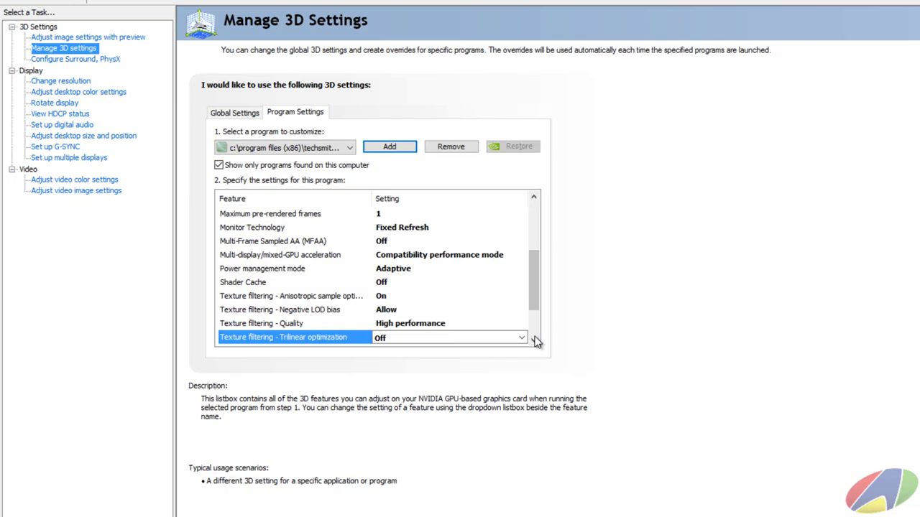
Step: Turn Threaded optimization and Triple buffering Off
{"action": "left_click", "coordinate": [534, 341]}
{"action": "left_click", "coordinate": [413, 337]}
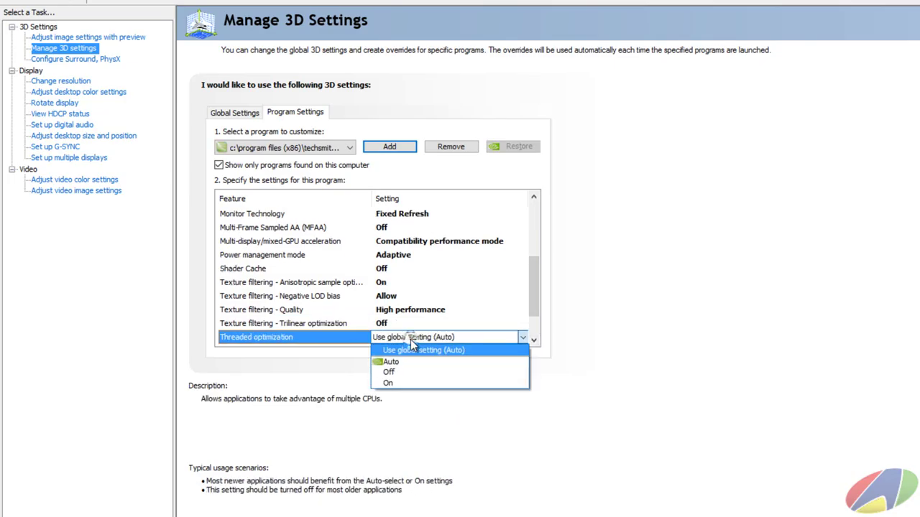
{"action": "left_click", "coordinate": [399, 371]}
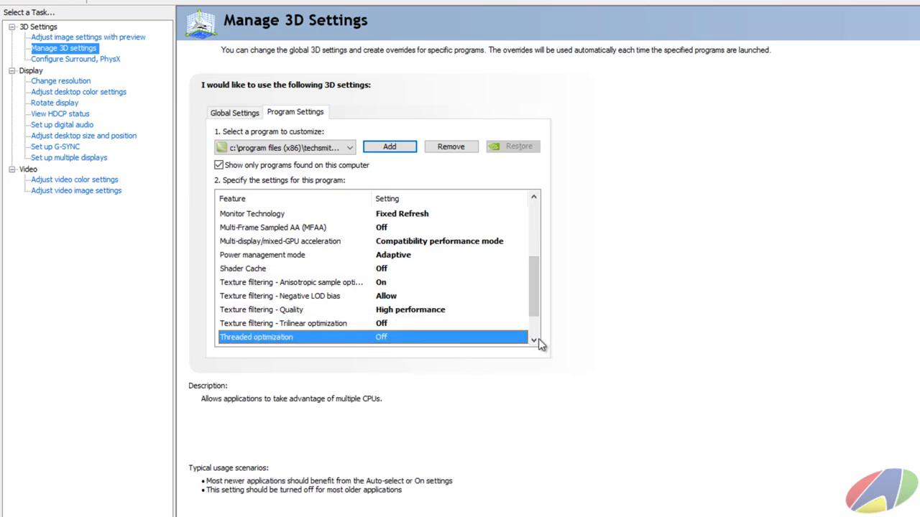
{"action": "left_click", "coordinate": [534, 342]}
{"action": "left_click", "coordinate": [421, 338]}
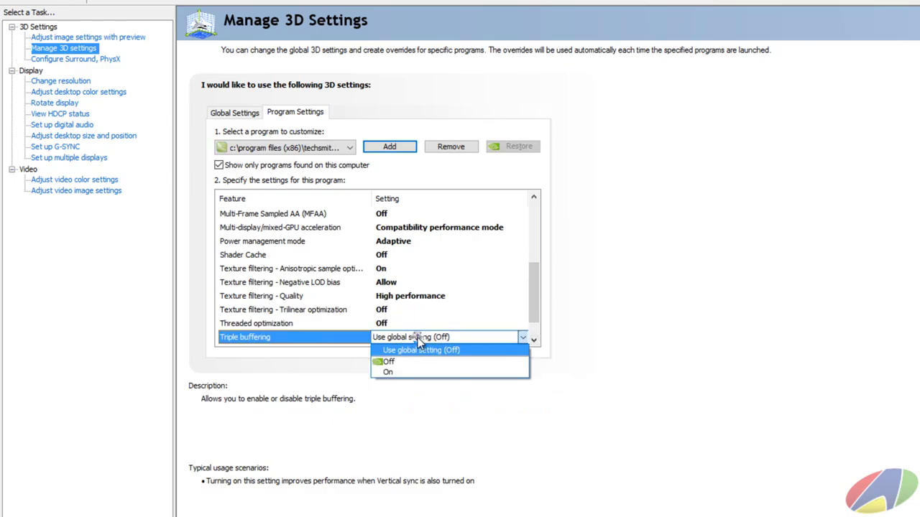
{"action": "left_click", "coordinate": [407, 363]}
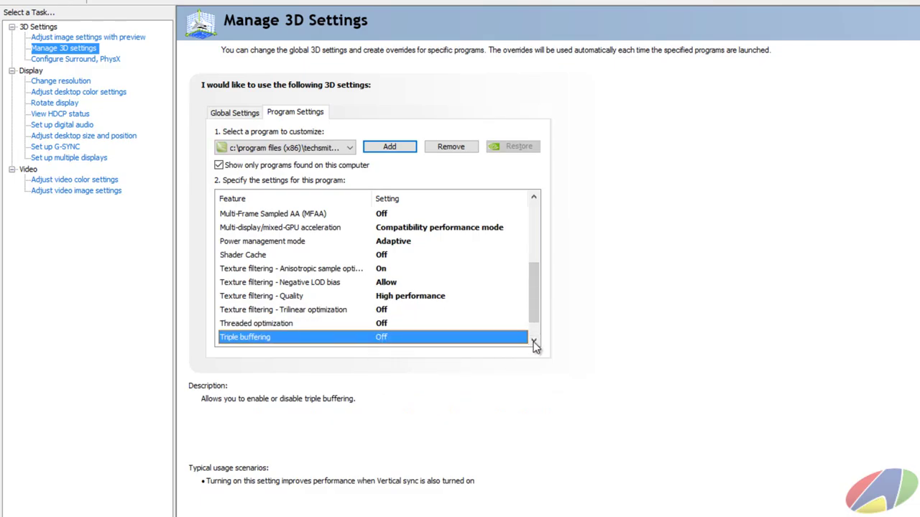
Step: Turn Vertical sync Off, set VR pre-rendered frames to 1, and close NVIDIA Control Panel
{"action": "left_click", "coordinate": [534, 342]}
{"action": "left_click", "coordinate": [533, 342]}
{"action": "left_click", "coordinate": [429, 327]}
{"action": "left_click", "coordinate": [429, 328]}
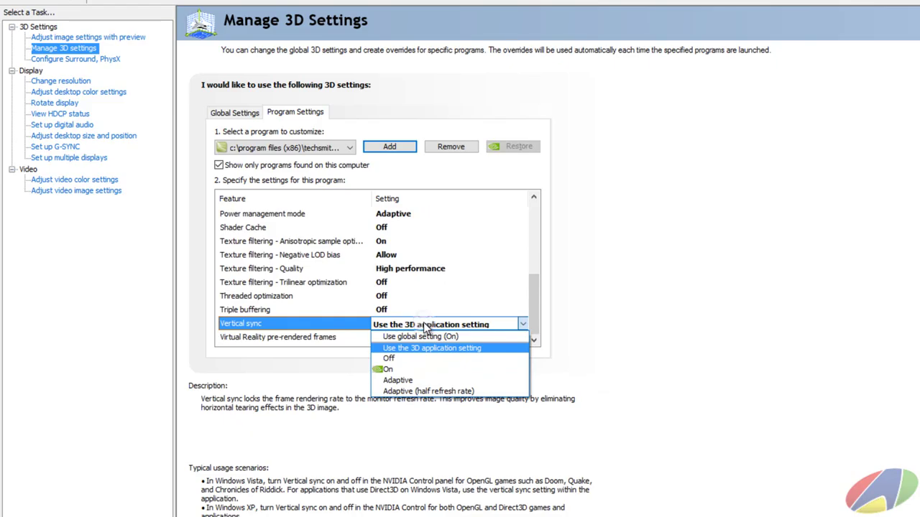
{"action": "left_click", "coordinate": [393, 359]}
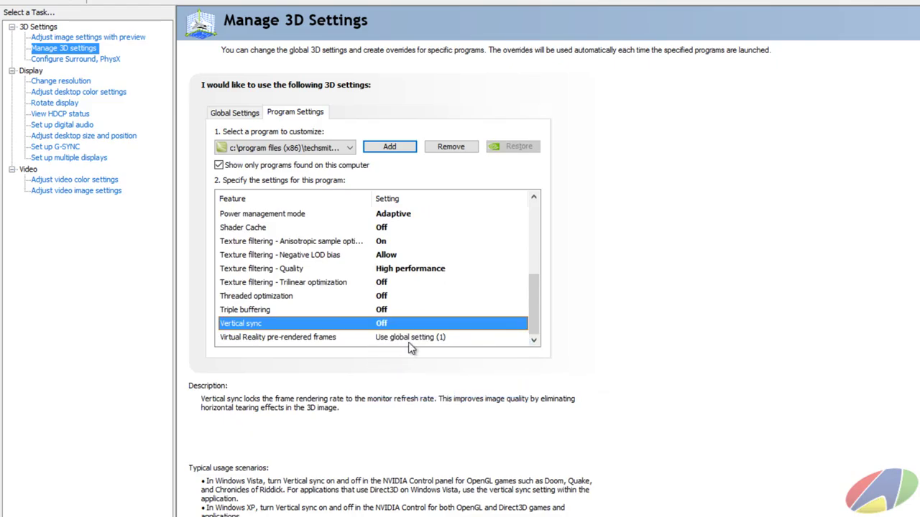
{"action": "scroll", "coordinate": [533, 315], "scroll_direction": "down", "scroll_amount": 1}
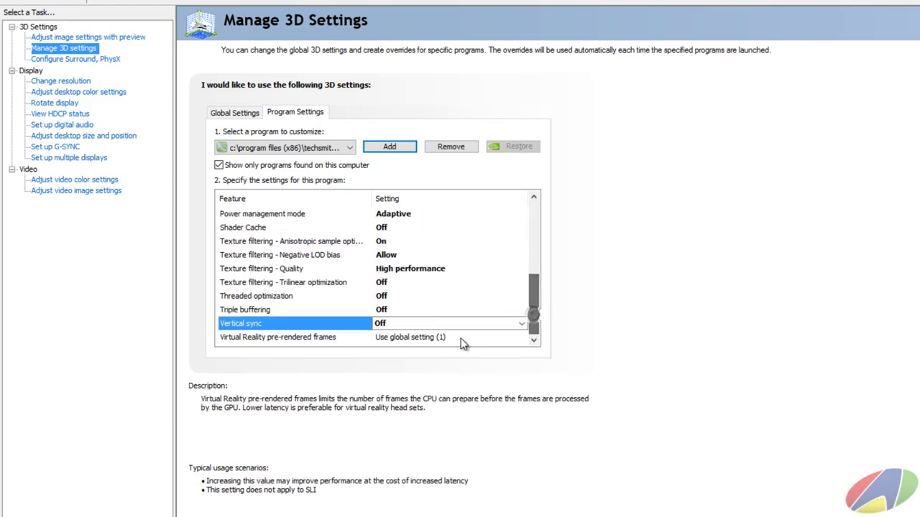
{"action": "left_click", "coordinate": [404, 339]}
{"action": "left_click", "coordinate": [404, 339]}
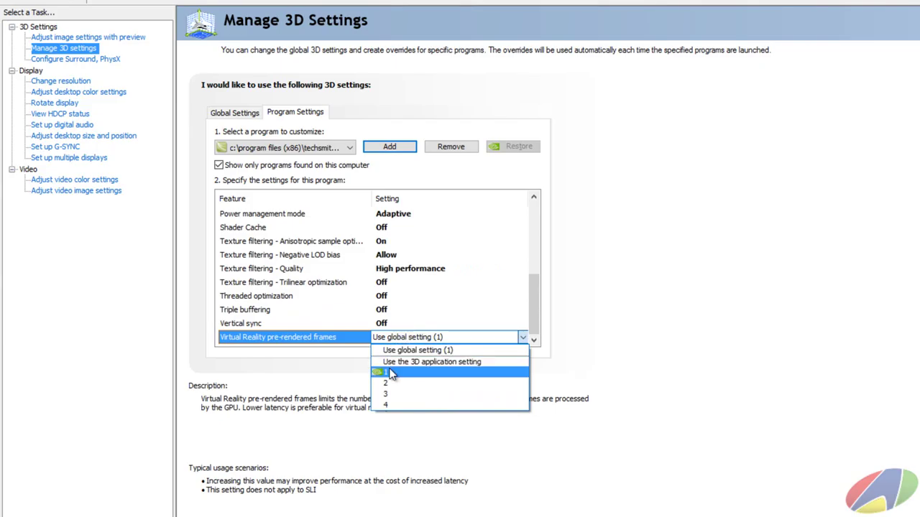
{"action": "left_click", "coordinate": [387, 372]}
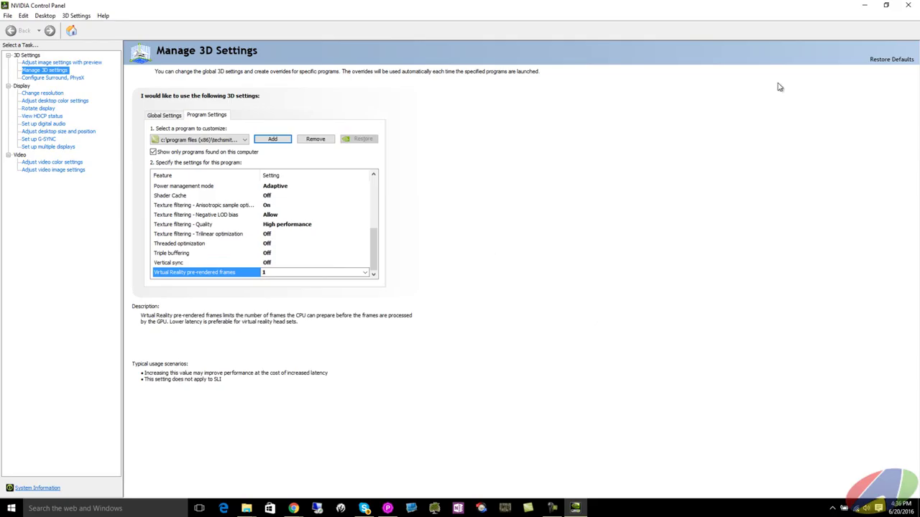
{"action": "left_click", "coordinate": [908, 6]}
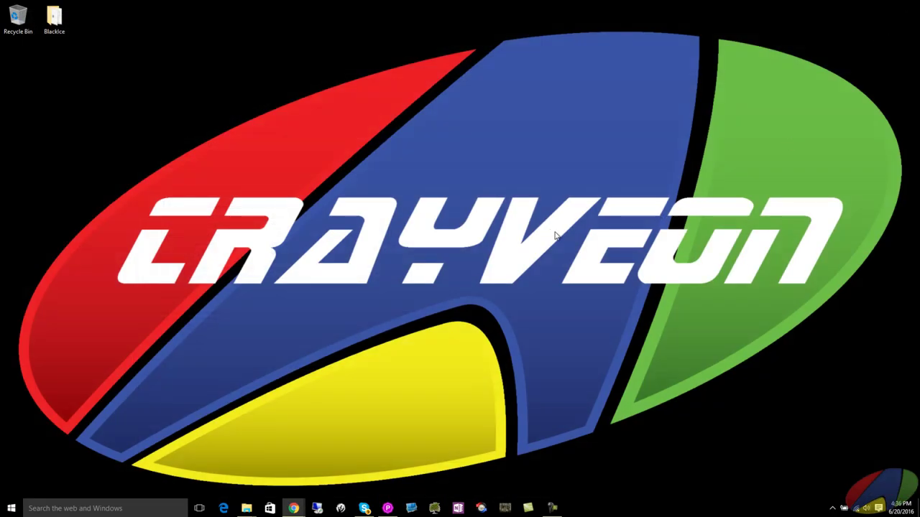
Step: Launch Camtasia, dismiss the Welcome dialog, and open recent project 'Installing Visual Studio 2015 on Windows 10.camproj'
{"action": "left_click", "coordinate": [527, 508]}
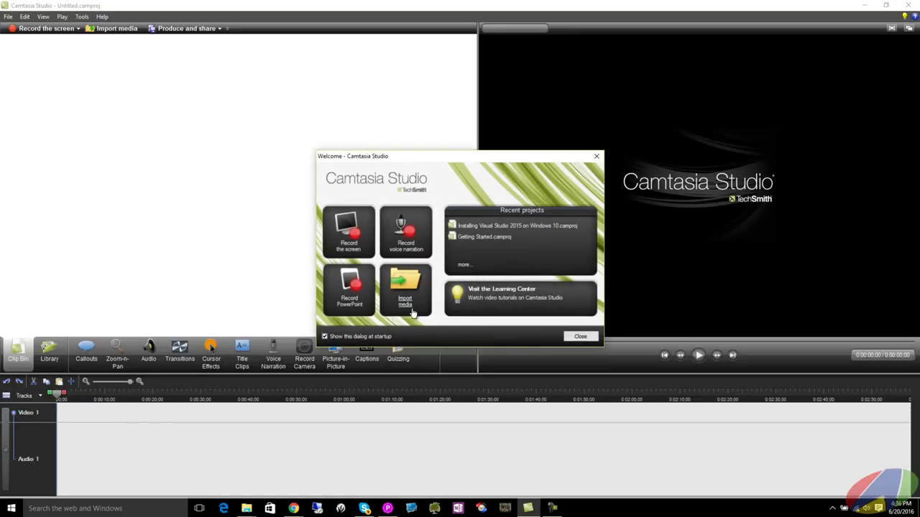
{"action": "left_click", "coordinate": [573, 339]}
{"action": "left_click", "coordinate": [8, 16]}
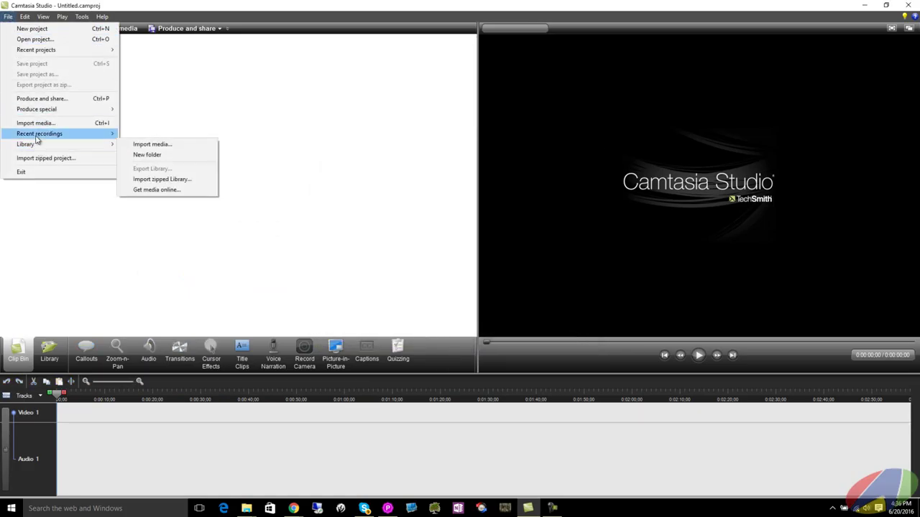
{"action": "mouse_move", "coordinate": [53, 50]}
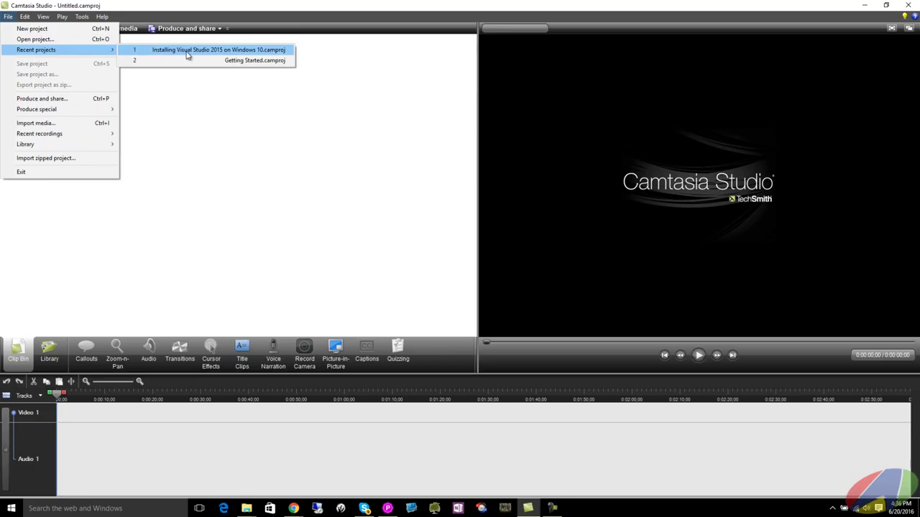
{"action": "left_click", "coordinate": [188, 52]}
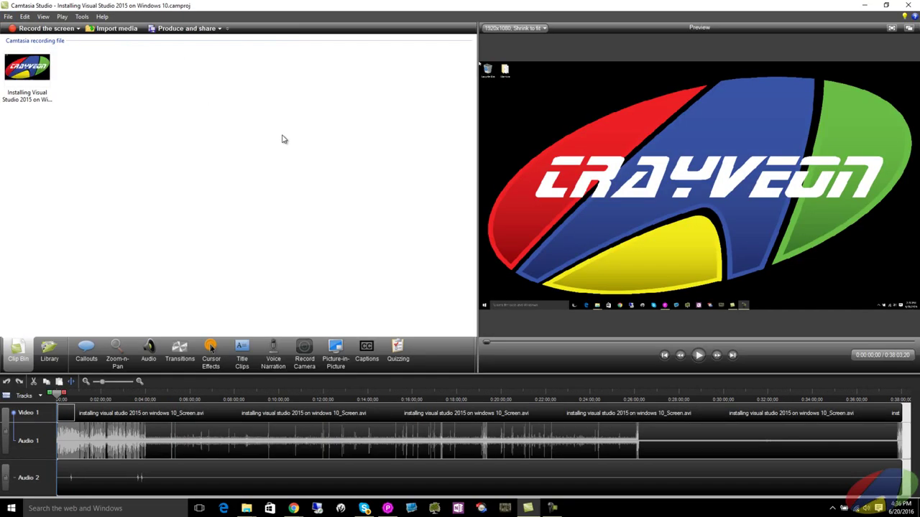